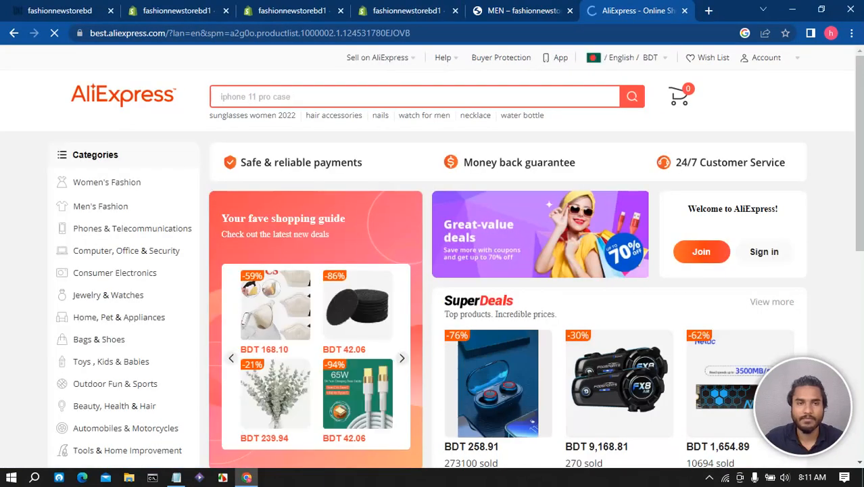
# - Browse the AliExpress Men's Fashion categories and open a category listing page
pyautogui.moveTo(111, 182)
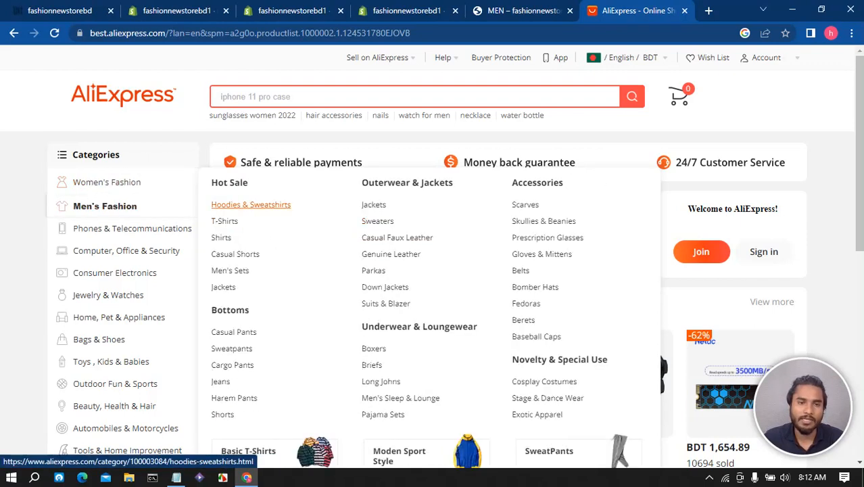
pyautogui.click(240, 238)
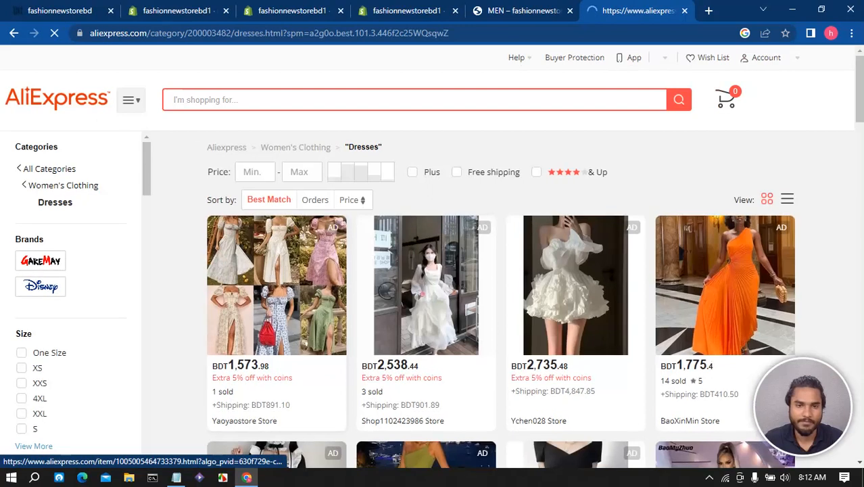
pyautogui.scroll(-5, 433, 271)
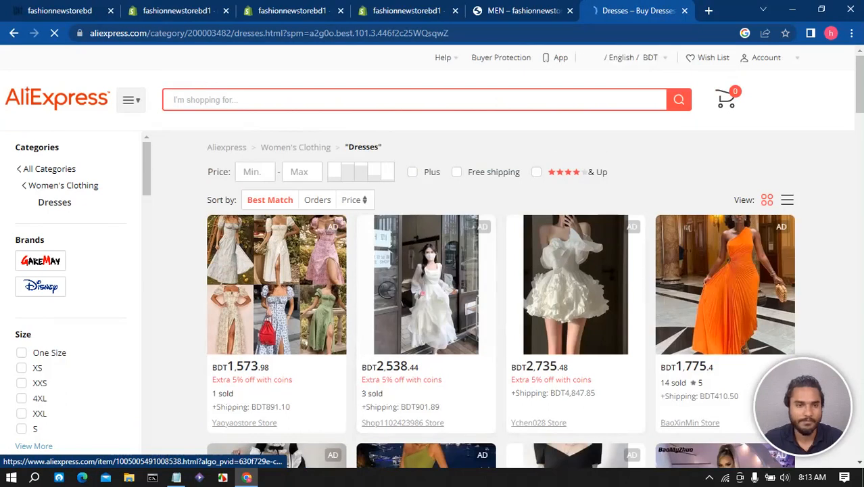
# - Compare the reference store's menu with the open theme editor, navigation and collections tabs
pyautogui.click(59, 11)
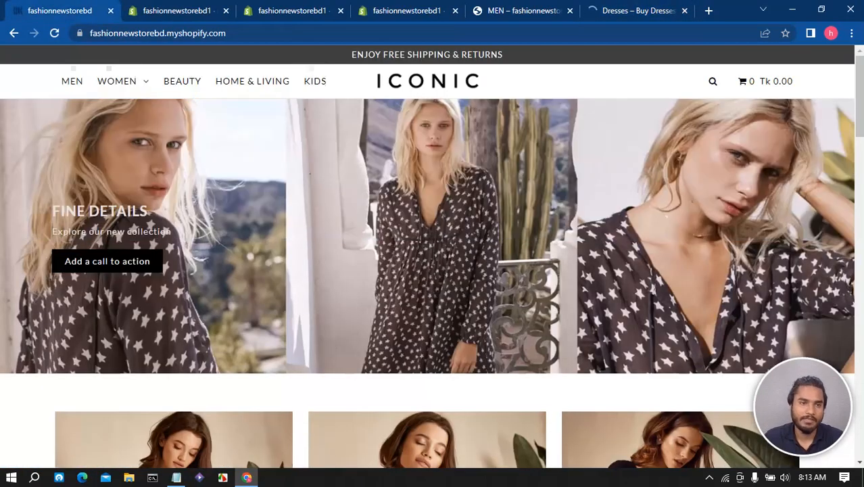
pyautogui.moveTo(116, 81)
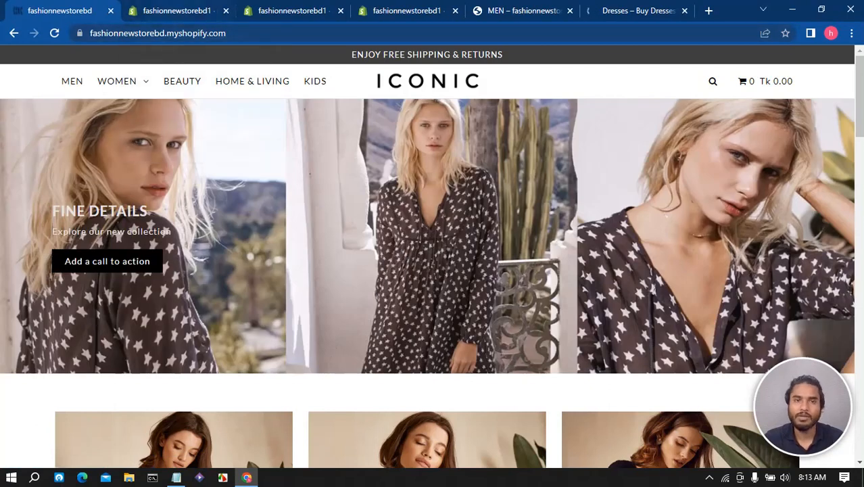
pyautogui.hotkey('ctrl', 'Tab')
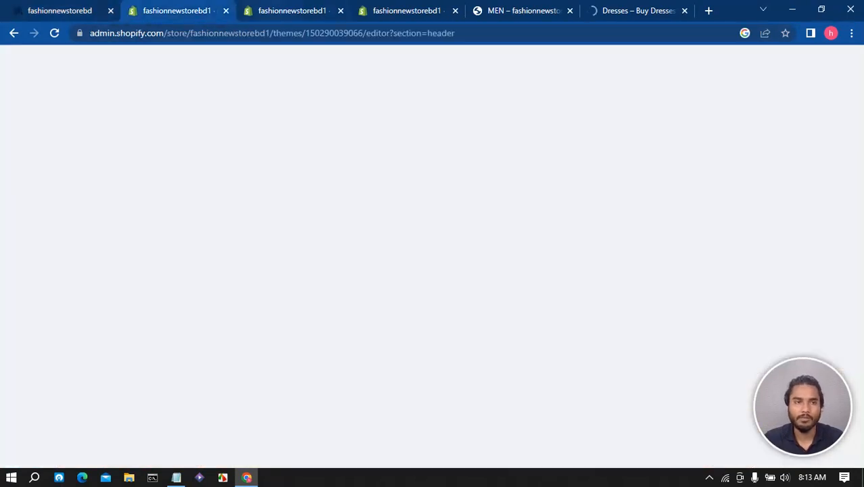
pyautogui.hotkey('ctrl', 'Tab')
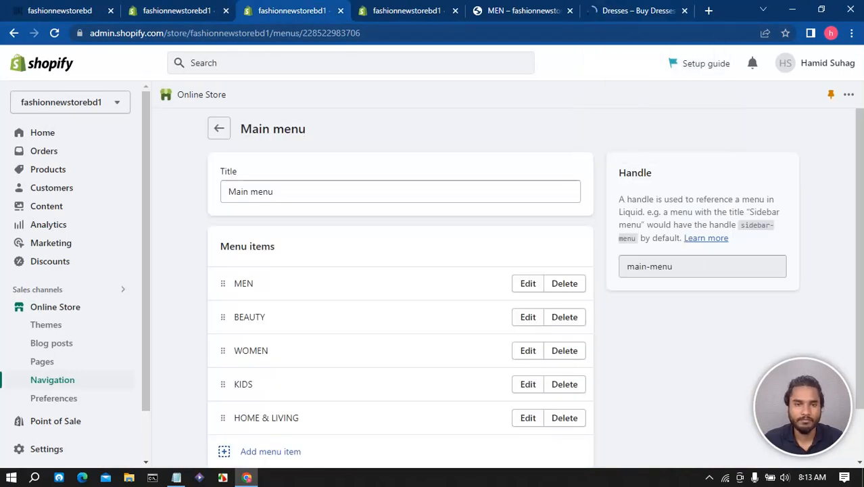
pyautogui.hotkey('ctrl', 'Tab')
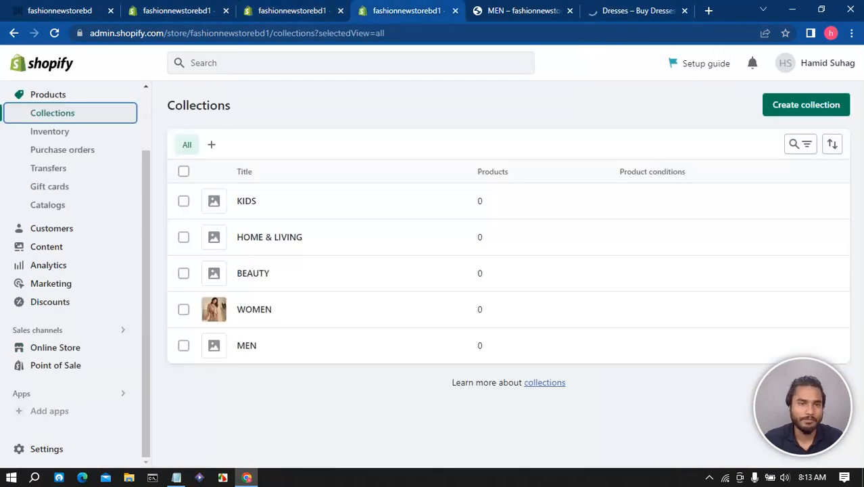
pyautogui.hotkey('ctrl', 'shift', 'Tab')
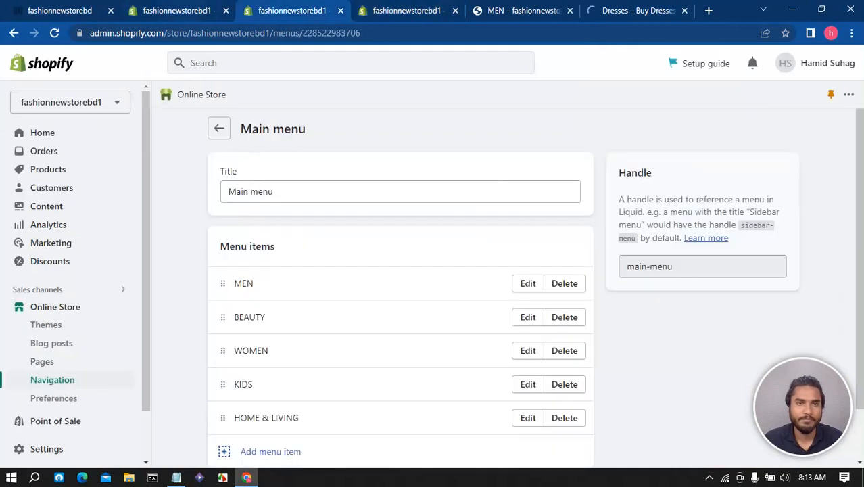
pyautogui.hotkey('ctrl', 'shift', 'Tab')
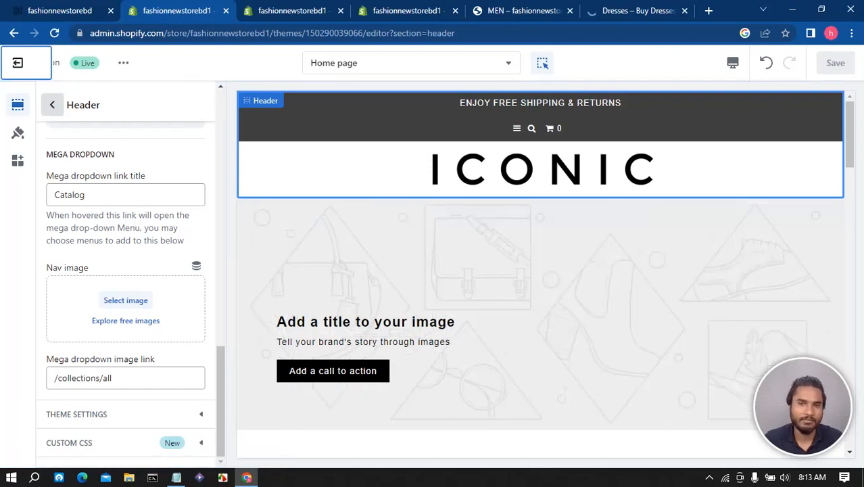
# - Close the AliExpress tab and open the Header section settings down to the mega dropdown options
pyautogui.click(52, 104)
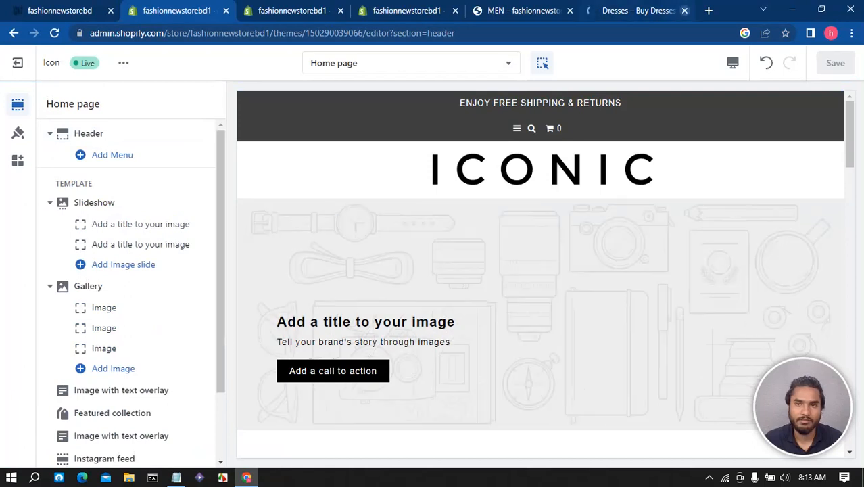
pyautogui.click(684, 10)
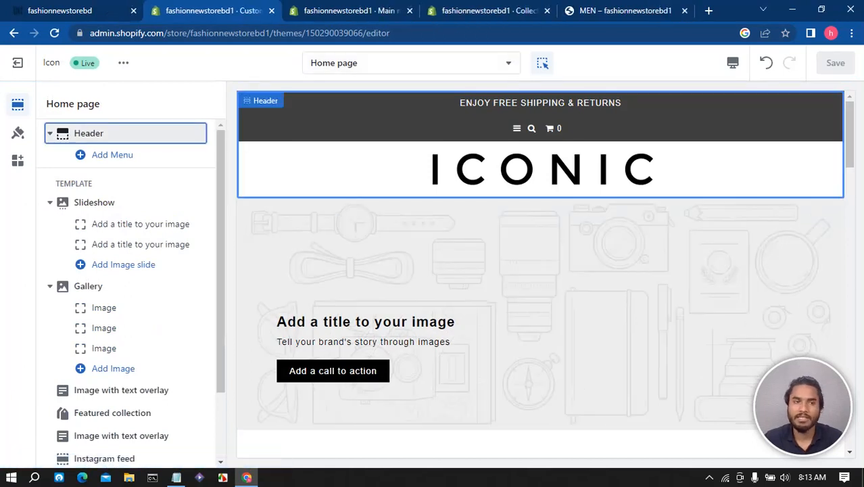
pyautogui.click(88, 133)
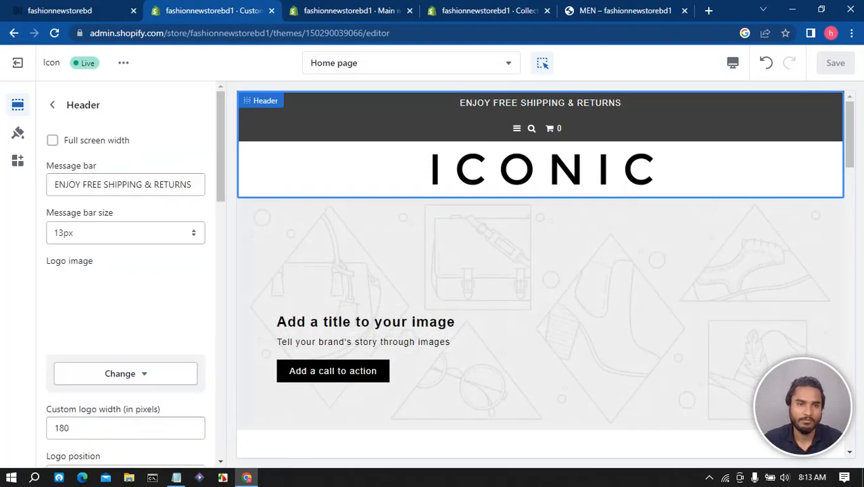
pyautogui.scroll(-10, 126, 284)
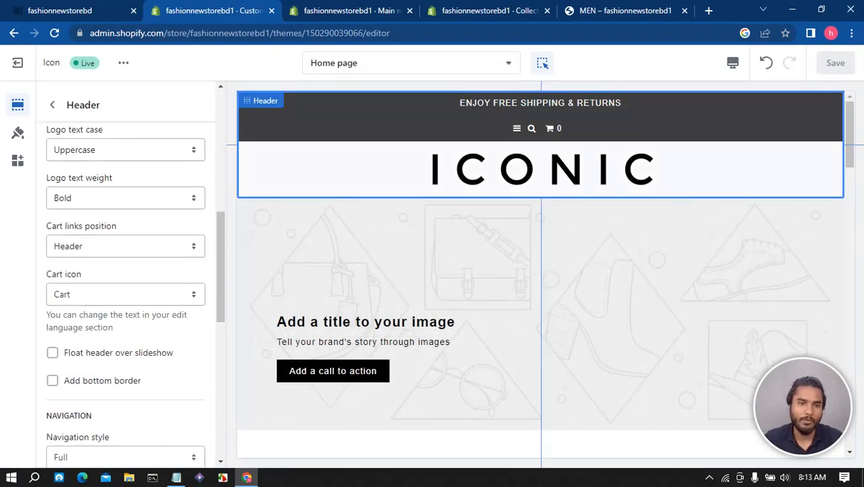
pyautogui.scroll(-4, 126, 284)
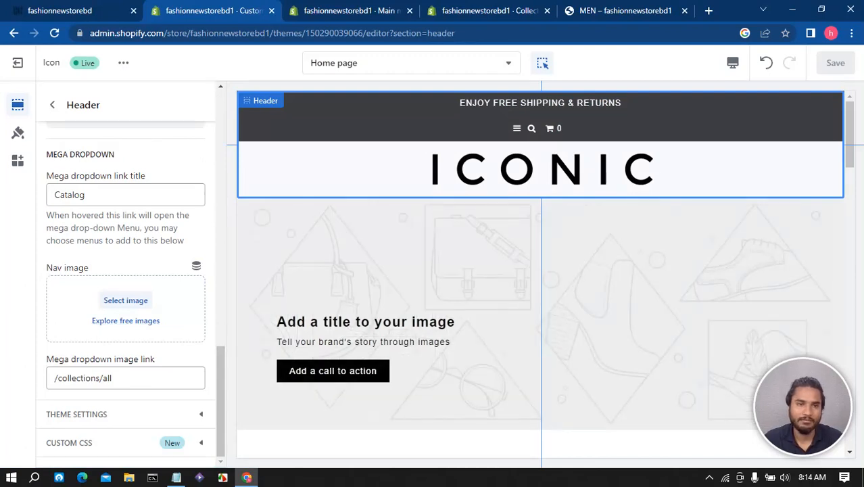
# - Check the reference store's WOMEN dropdown and the MEN collection page of the store
pyautogui.click(102, 10)
pyautogui.moveTo(116, 81)
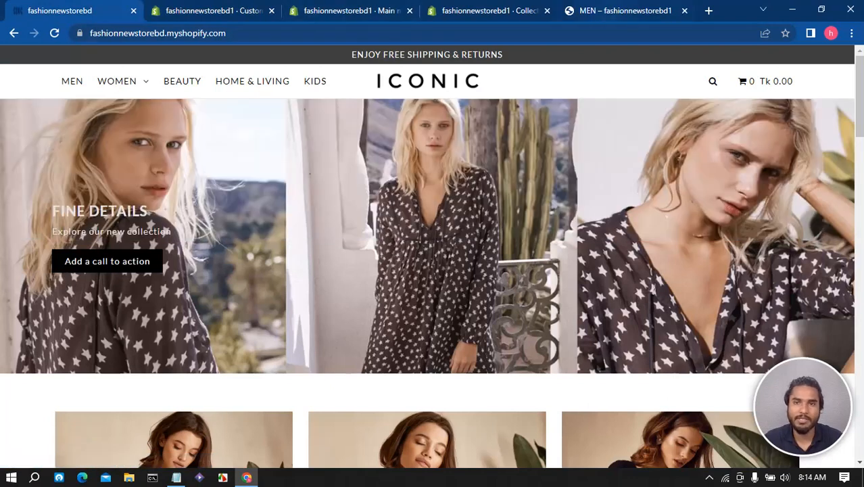
pyautogui.click(625, 11)
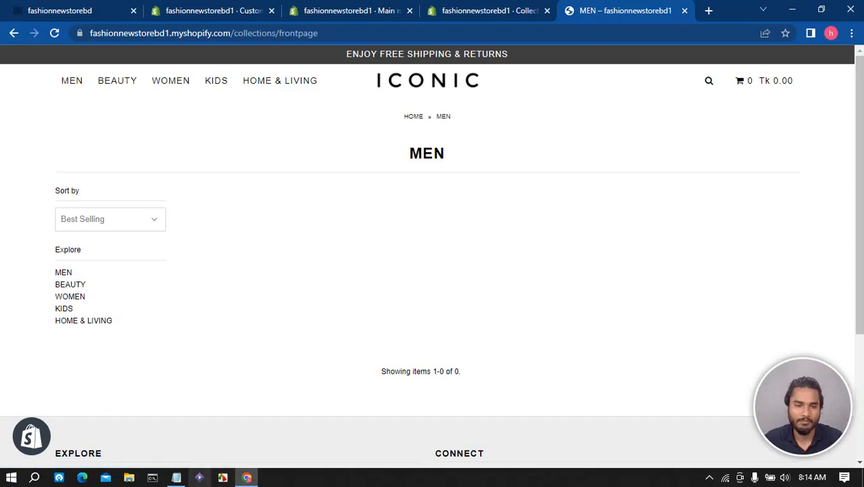
# - Copy the word WOMEN from the menu names listed in Notepad
pyautogui.click(176, 477)
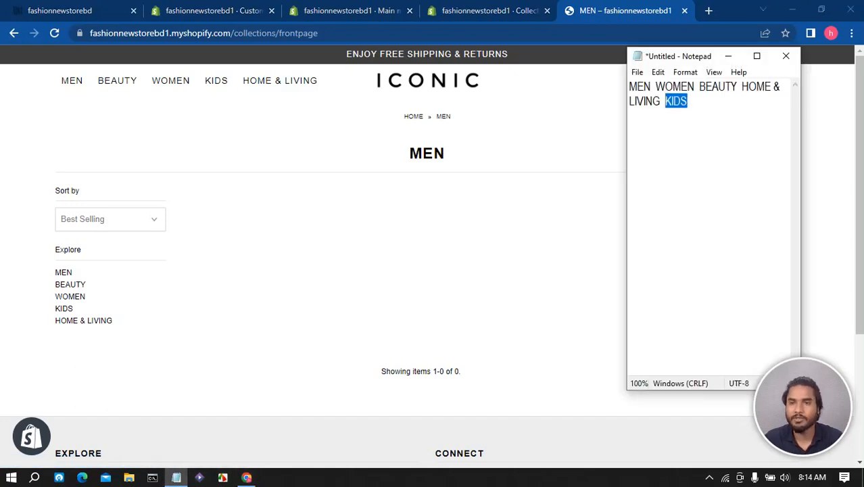
pyautogui.click(671, 87)
pyautogui.click(656, 86)
pyautogui.moveTo(656, 87); pyautogui.dragTo(695, 86)
pyautogui.rightClick(687, 89)
pyautogui.click(718, 129)
# - Set the header's mega dropdown link title to WOMEN
pyautogui.click(59, 11)
pyautogui.click(213, 10)
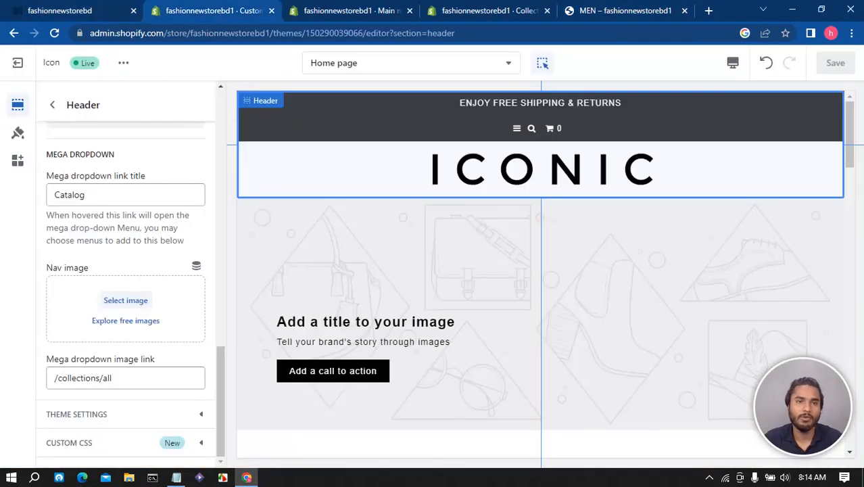
pyautogui.doubleClick(70, 195)
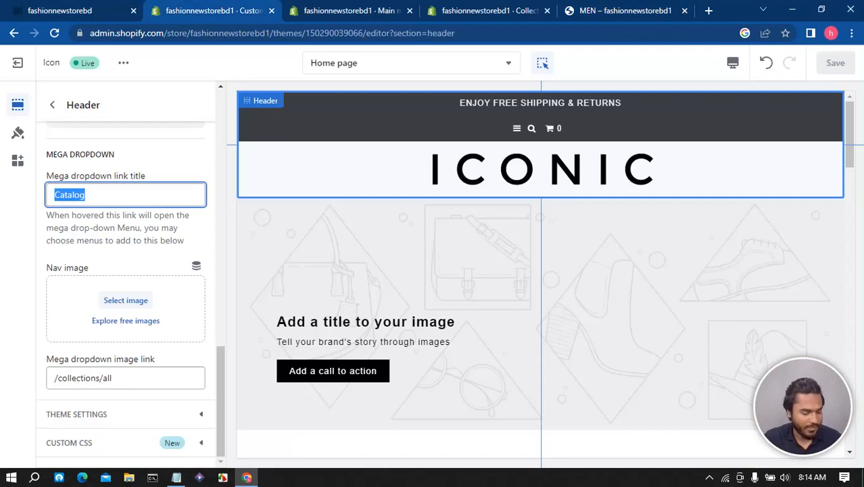
pyautogui.hotkey('ctrl', 'v')
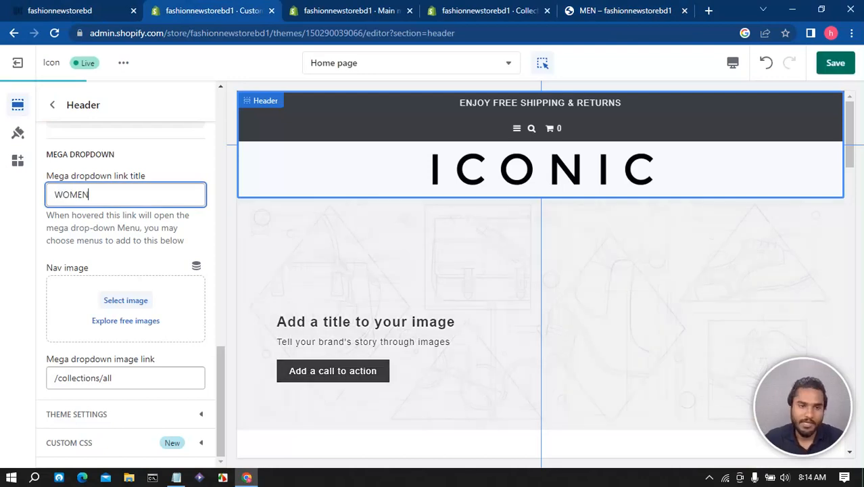
# - Save the image from the reference store's WOMEN dropdown to the Downloads folder
pyautogui.hotkey('ctrl', '1')
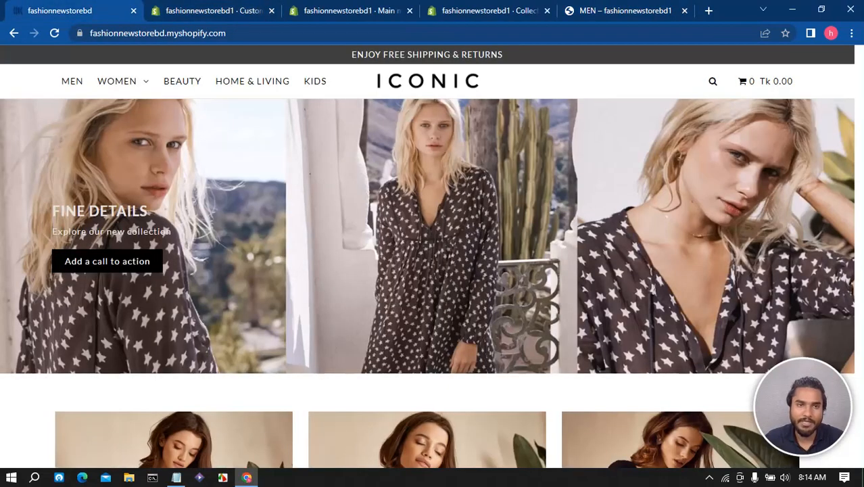
pyautogui.moveTo(117, 80)
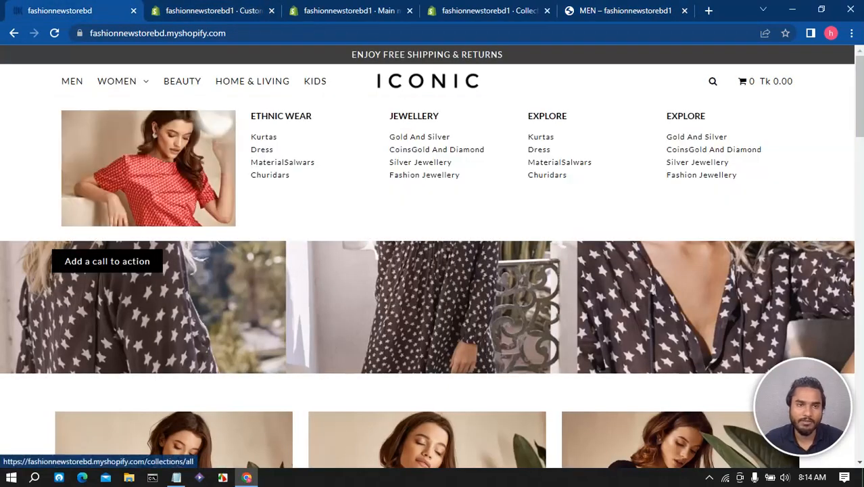
pyautogui.rightClick(171, 168)
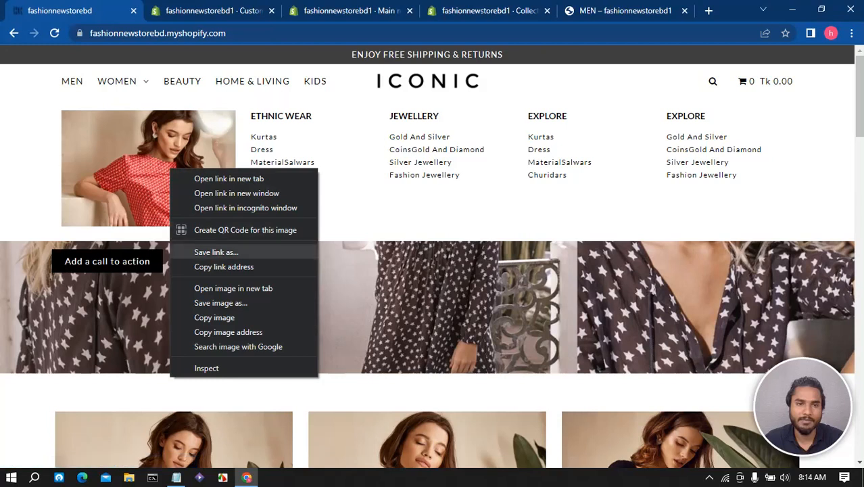
pyautogui.click(222, 303)
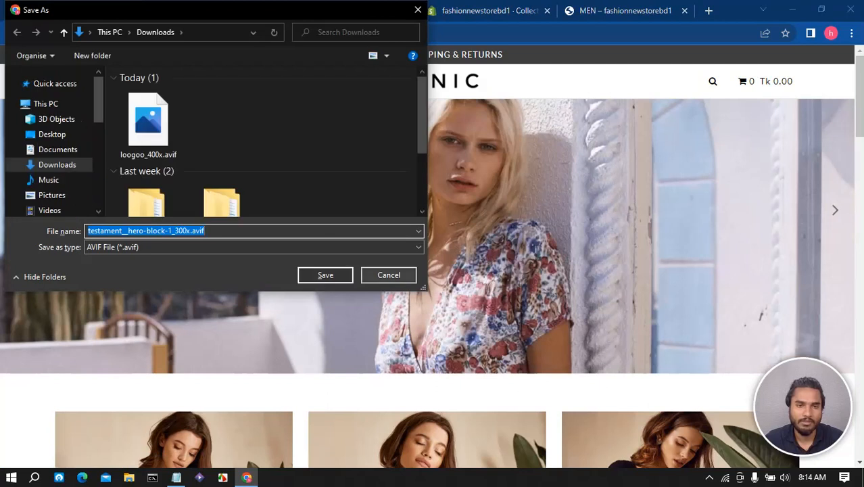
pyautogui.press('Return')
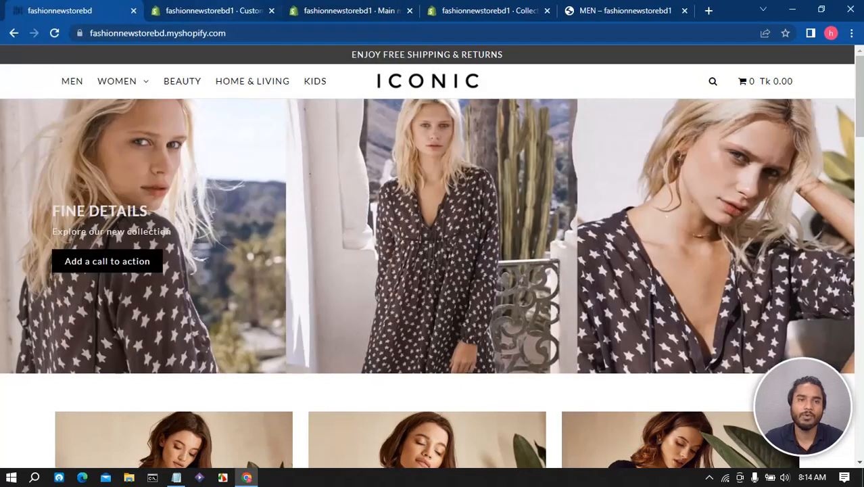
# - Upload testament__hero-block-1.webp and set it as the mega dropdown nav image
pyautogui.hotkey('ctrl', 'Tab')
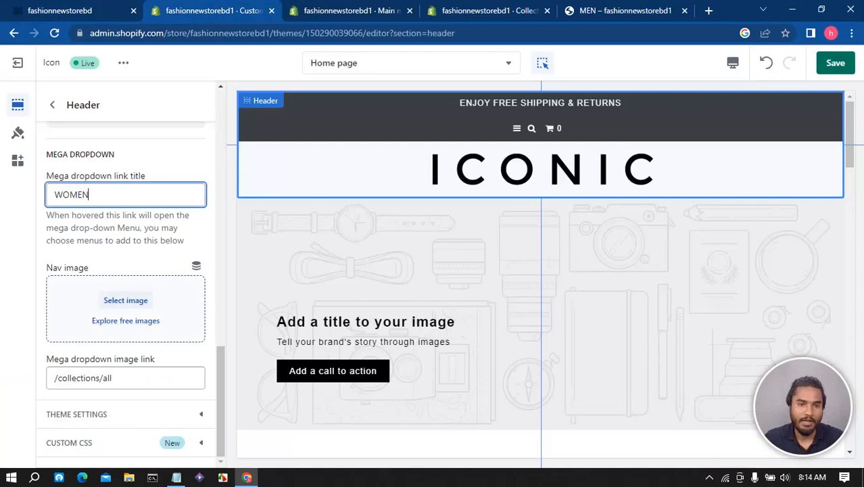
pyautogui.click(125, 301)
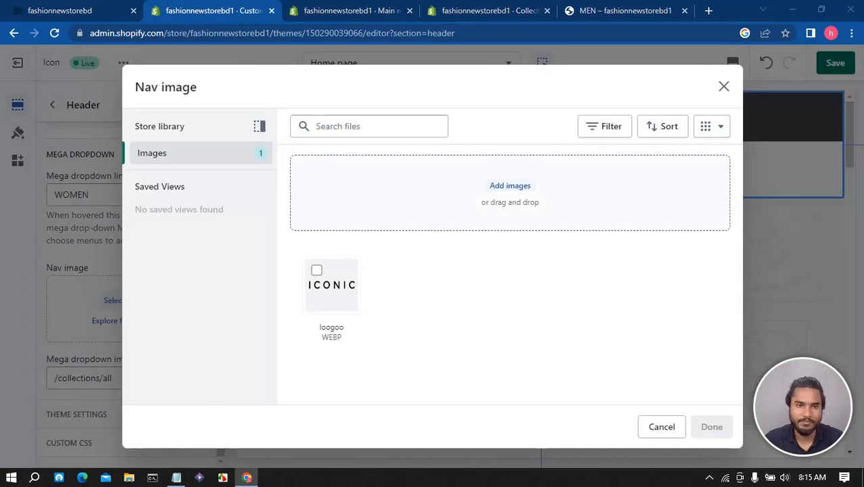
pyautogui.click(510, 186)
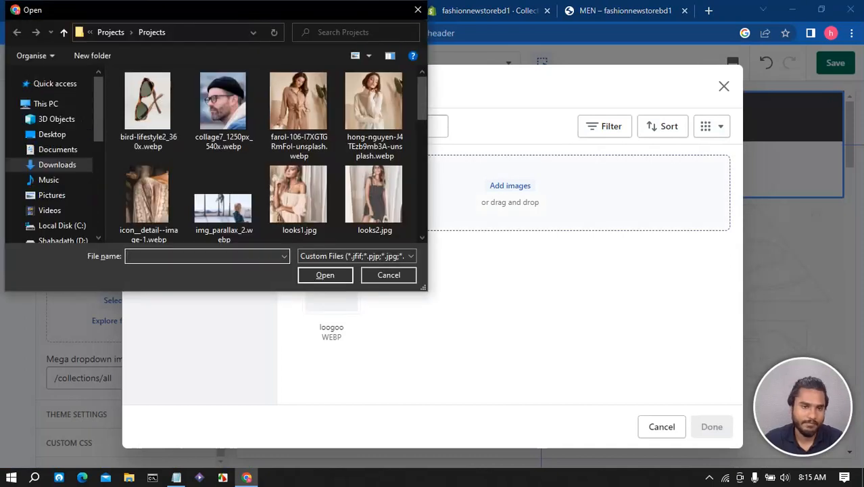
pyautogui.scroll(-2, 298, 182)
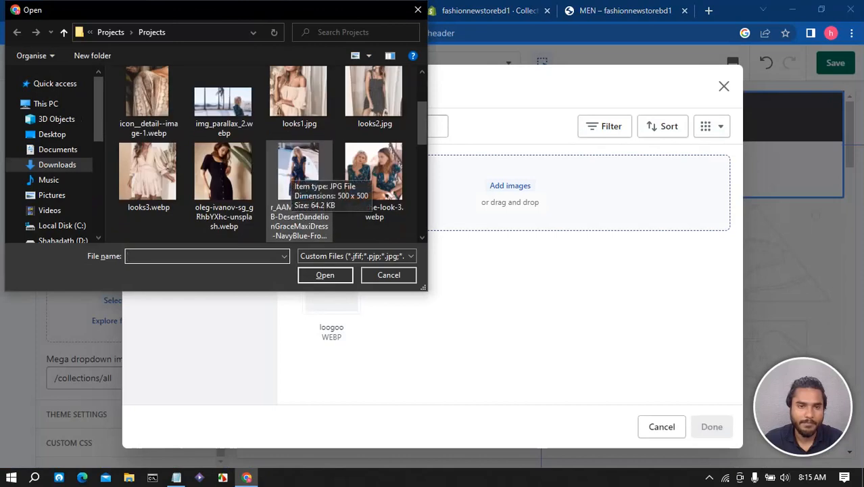
pyautogui.scroll(-4, 297, 181)
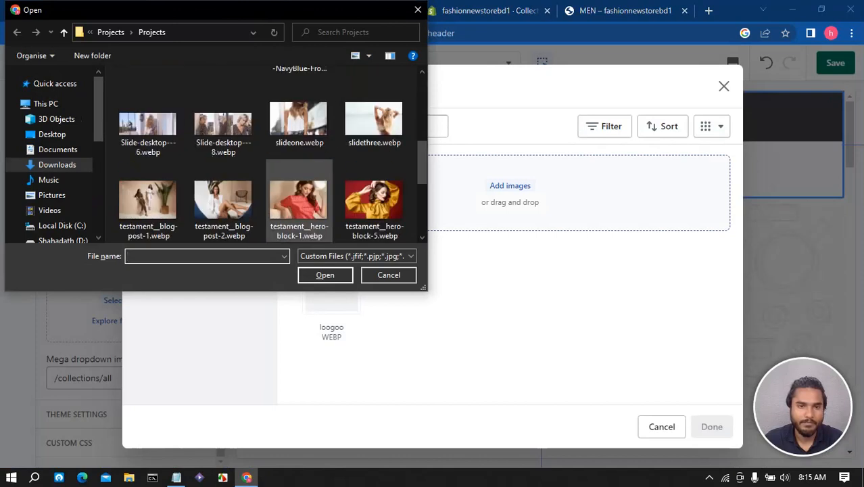
pyautogui.click(298, 203)
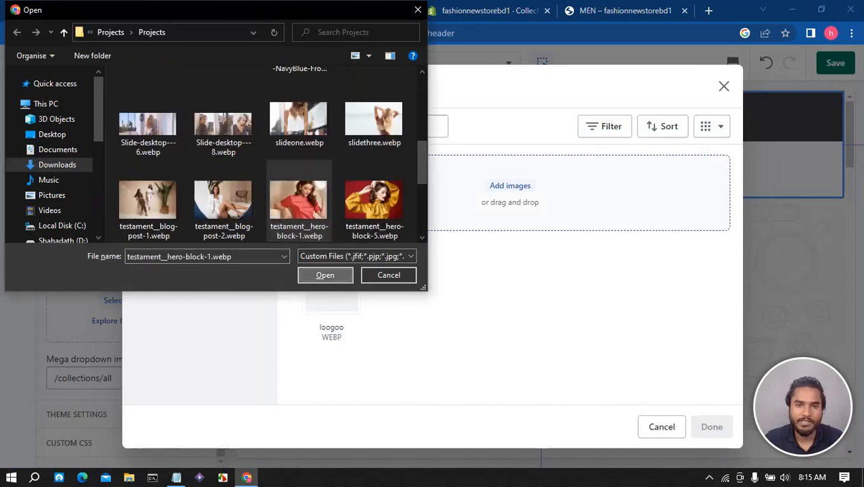
pyautogui.click(324, 275)
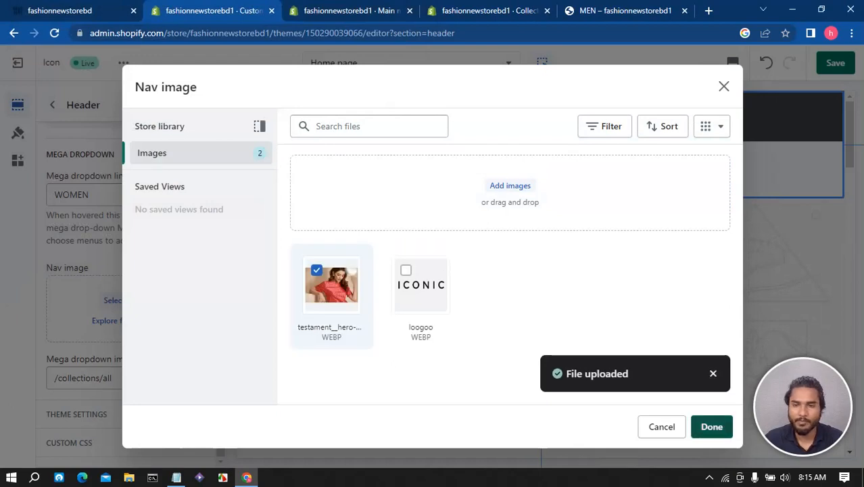
pyautogui.click(712, 427)
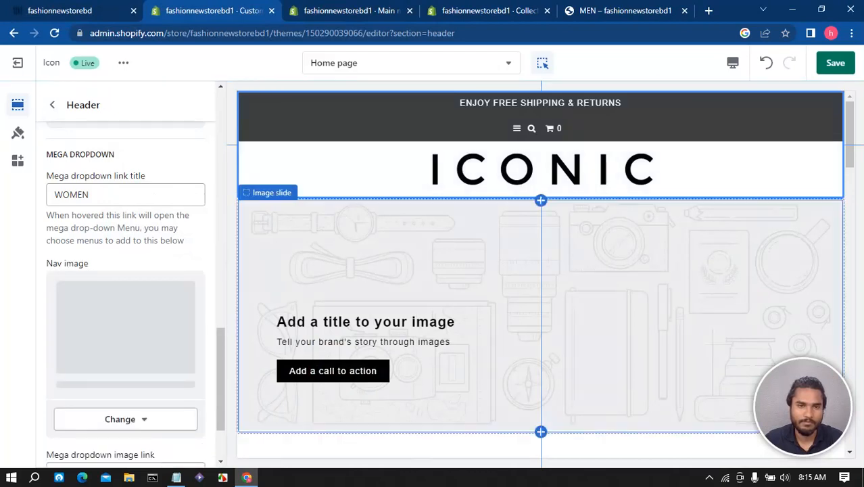
pyautogui.scroll(-2, 125, 284)
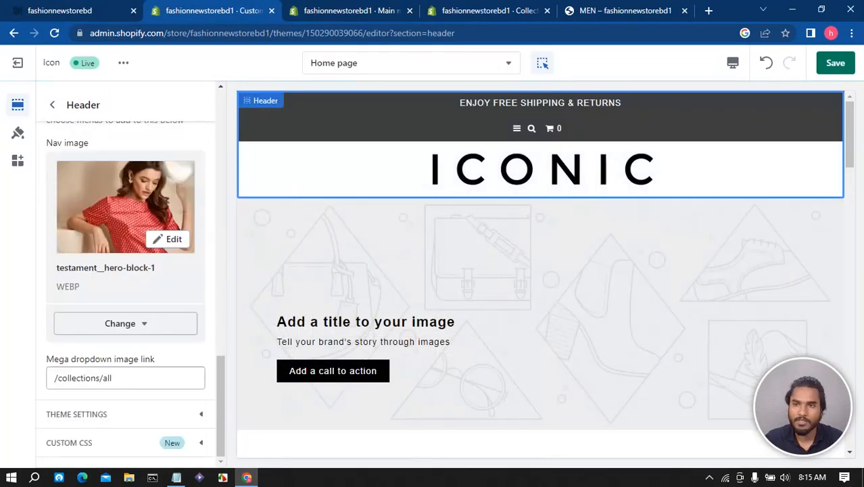
# - Save the header settings and copy the handle women from the storefront's WOMEN collection URL
pyautogui.hotkey('ctrl', 's')
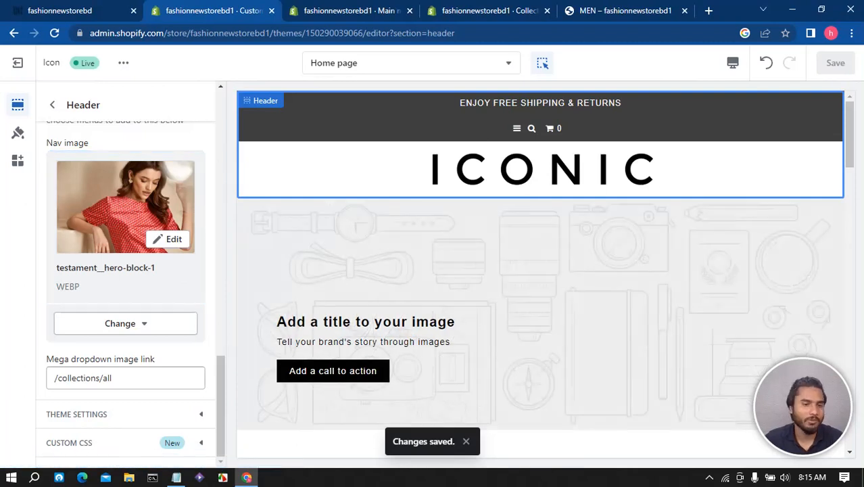
pyautogui.click(479, 11)
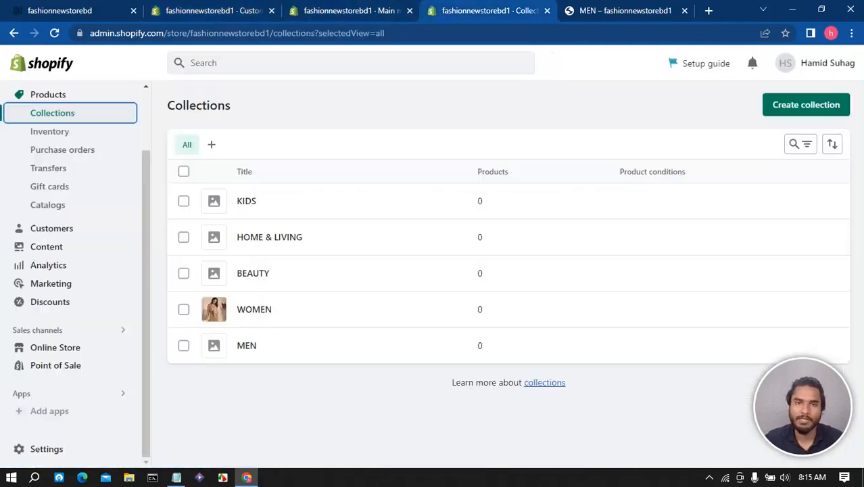
pyautogui.click(609, 11)
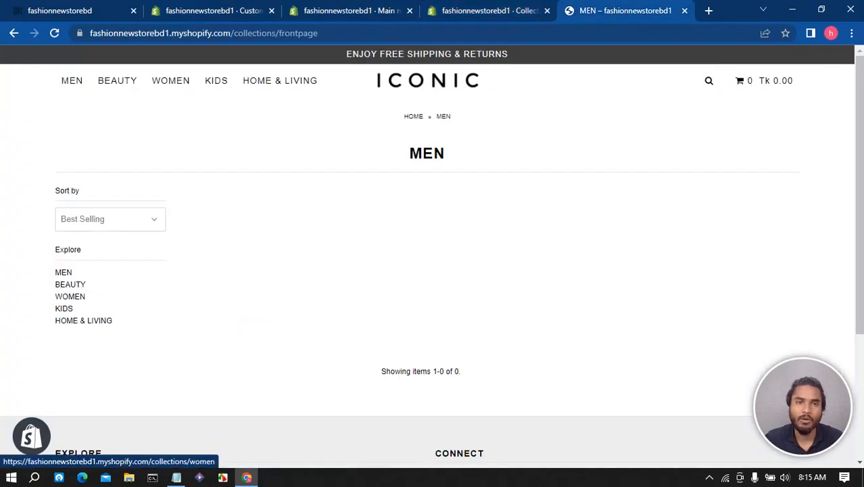
pyautogui.click(170, 81)
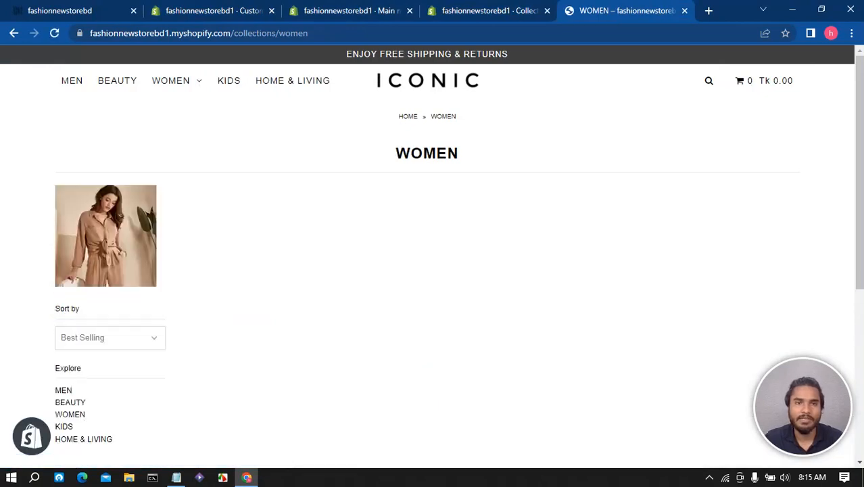
pyautogui.moveTo(309, 33); pyautogui.dragTo(278, 34)
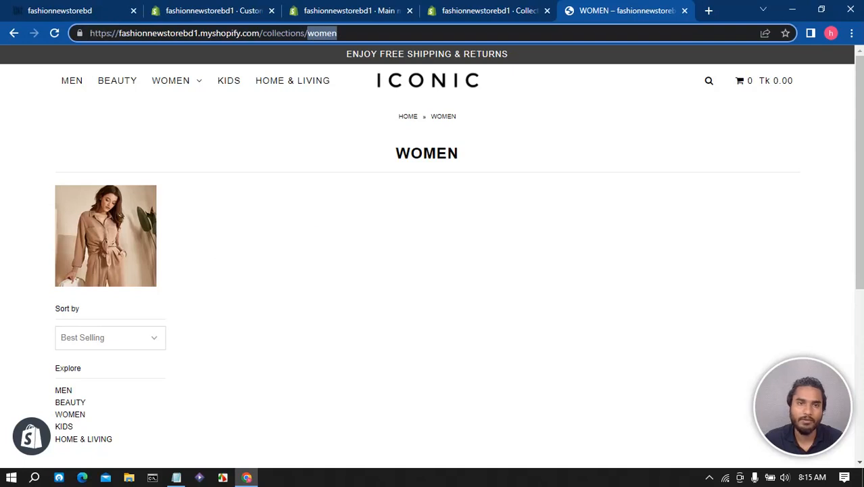
pyautogui.rightClick(311, 34)
pyautogui.click(344, 104)
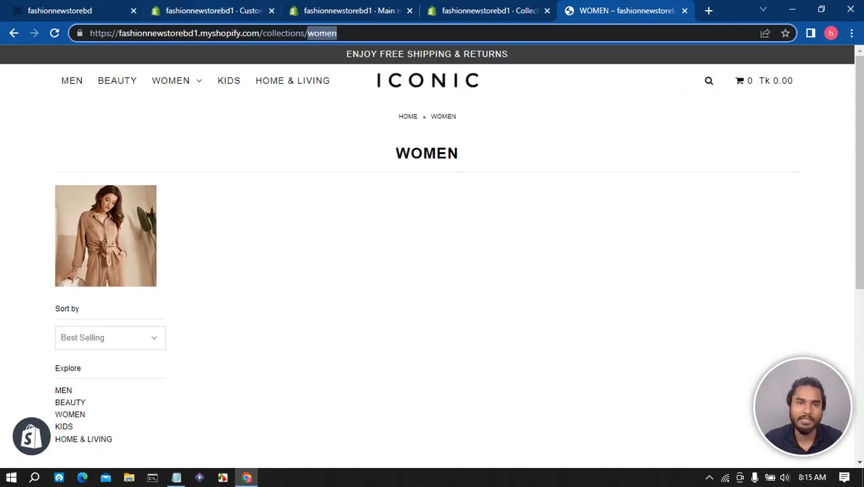
# - Set the mega dropdown image link to /collections/women and save the theme
pyautogui.click(213, 10)
pyautogui.click(114, 378)
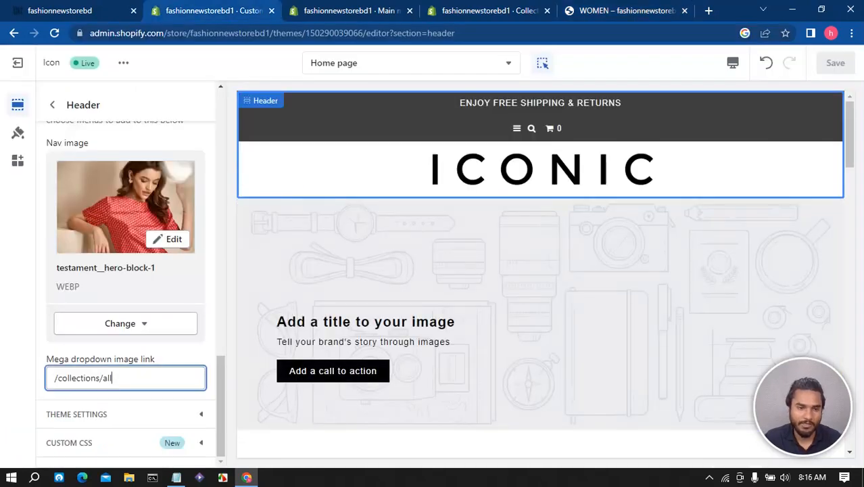
pyautogui.press('BackSpace')
pyautogui.press('BackSpace')
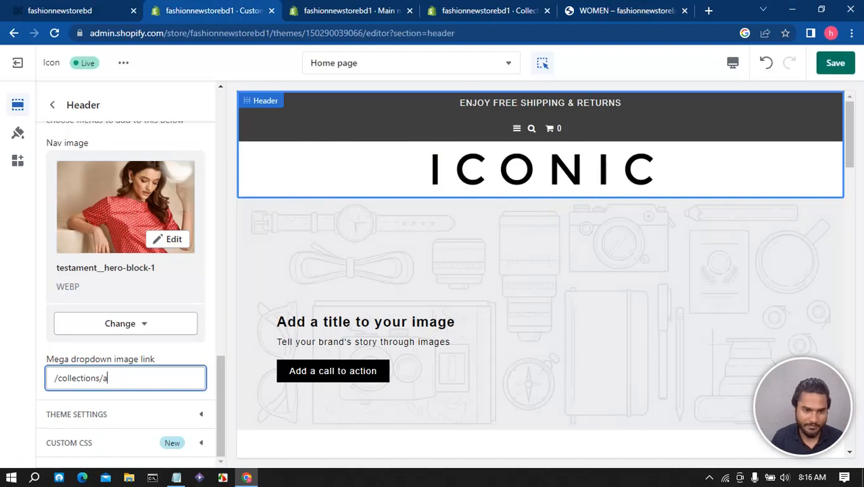
pyautogui.press('BackSpace')
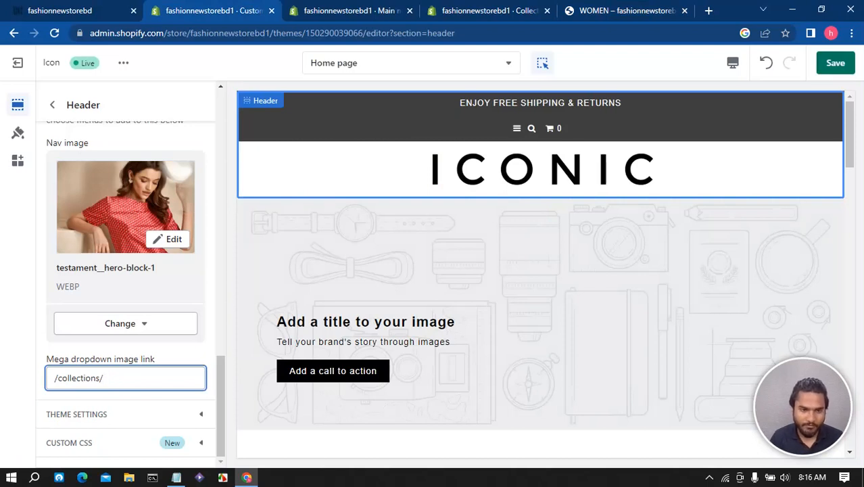
pyautogui.write('women')
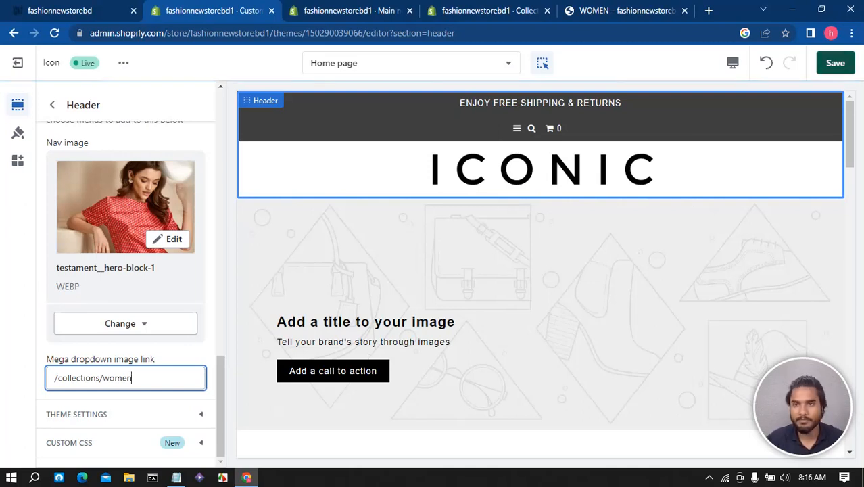
pyautogui.hotkey('ctrl', 's')
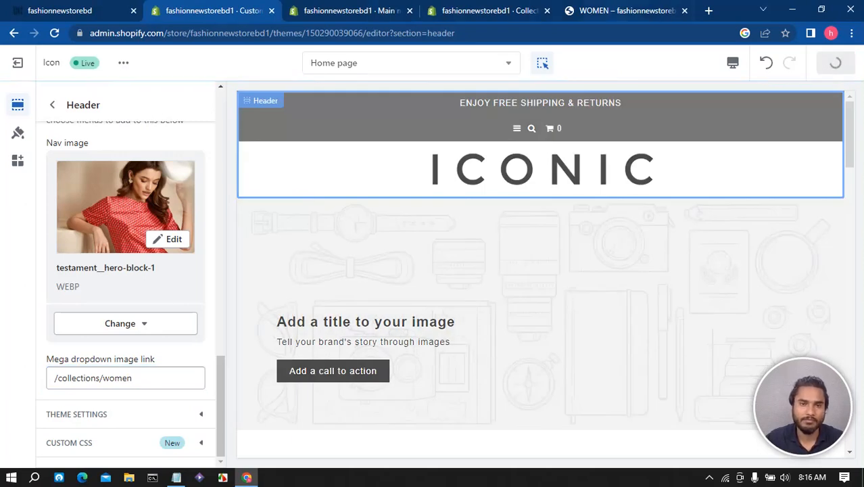
# - Reload the storefront and check the WOMEN menu link against the theme editor
pyautogui.click(627, 11)
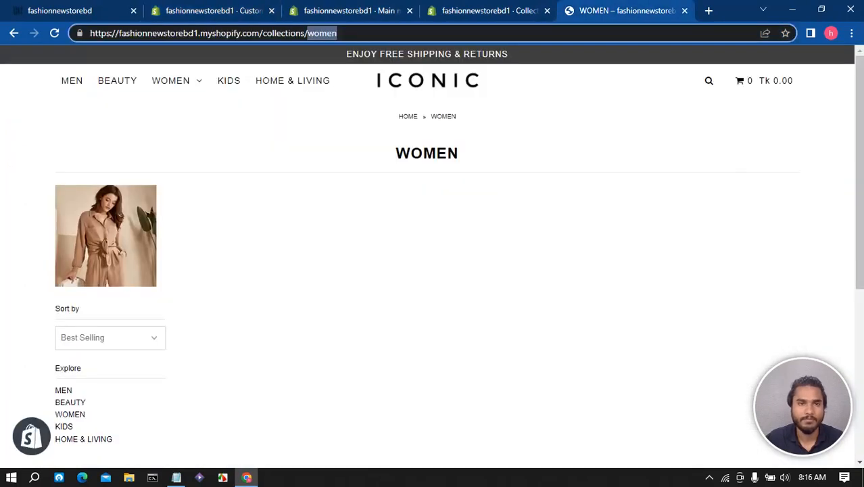
pyautogui.moveTo(176, 80)
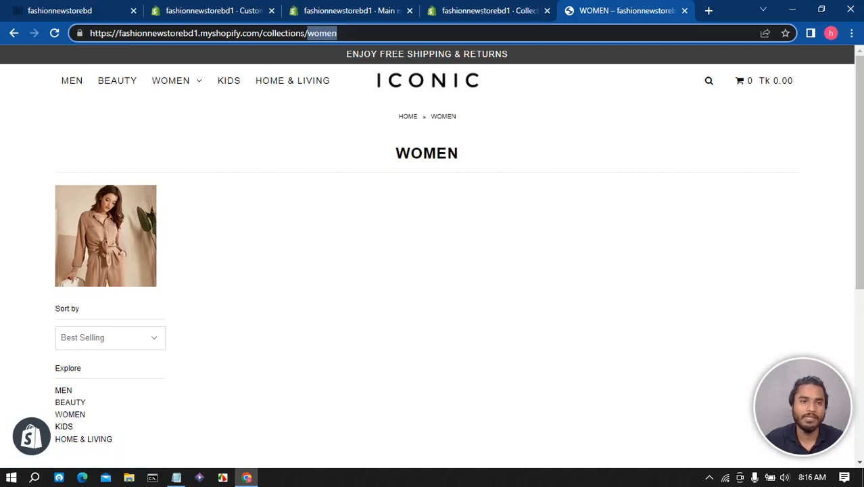
pyautogui.click(433, 230)
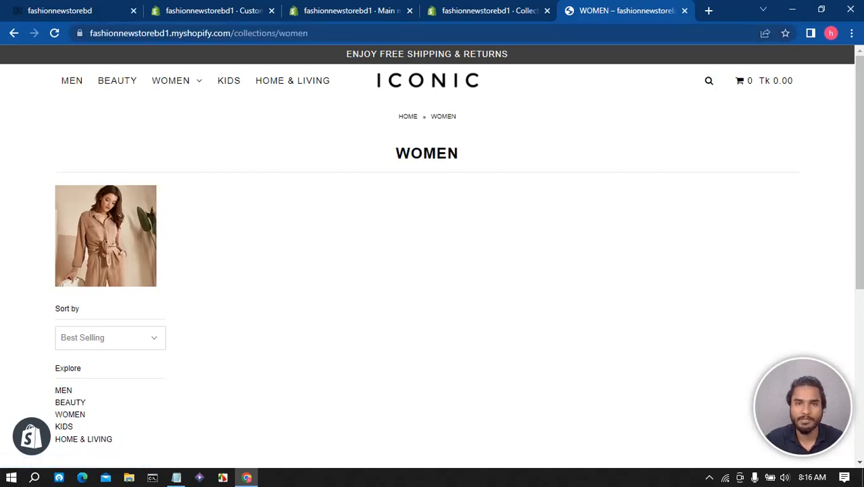
pyautogui.press('F5')
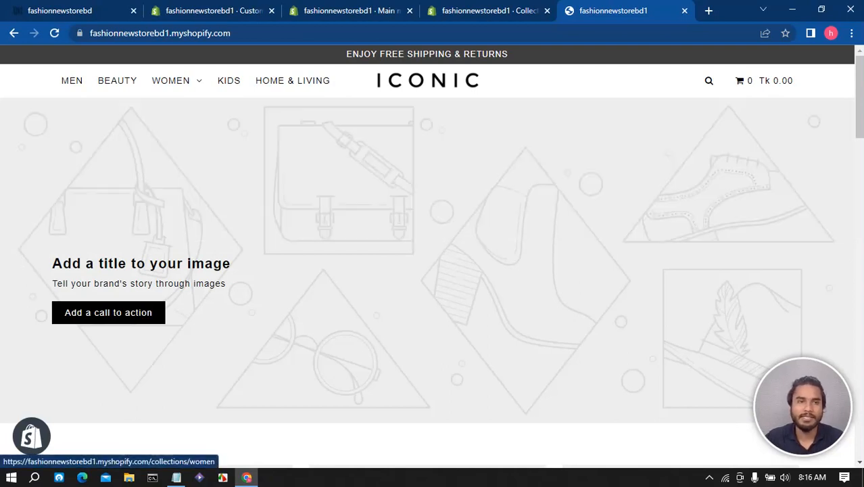
pyautogui.click(196, 11)
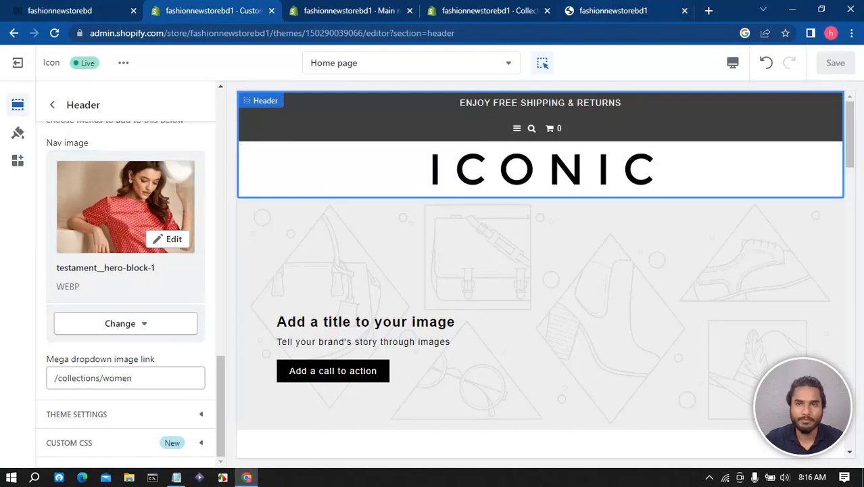
pyautogui.click(608, 10)
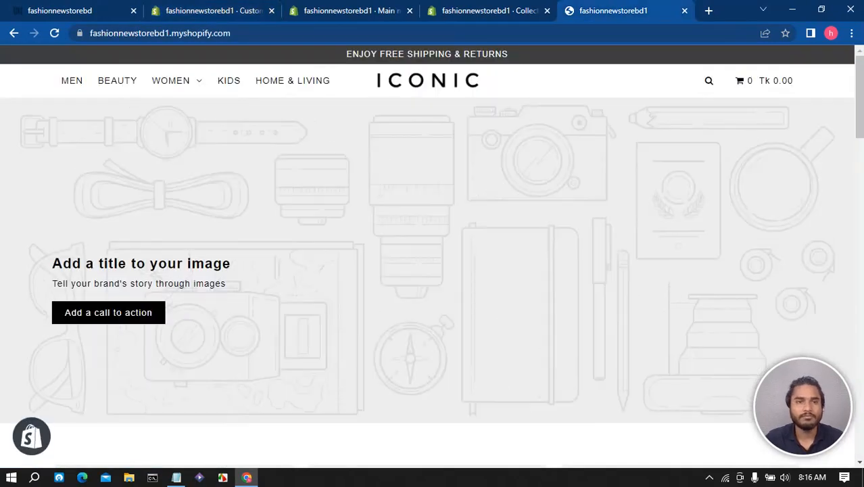
# - Open the reference store's WOMEN dropdown and copy the ETHNIC WEAR items Kurtas, Dress, MaterialSalwars and Churidars
pyautogui.click(68, 11)
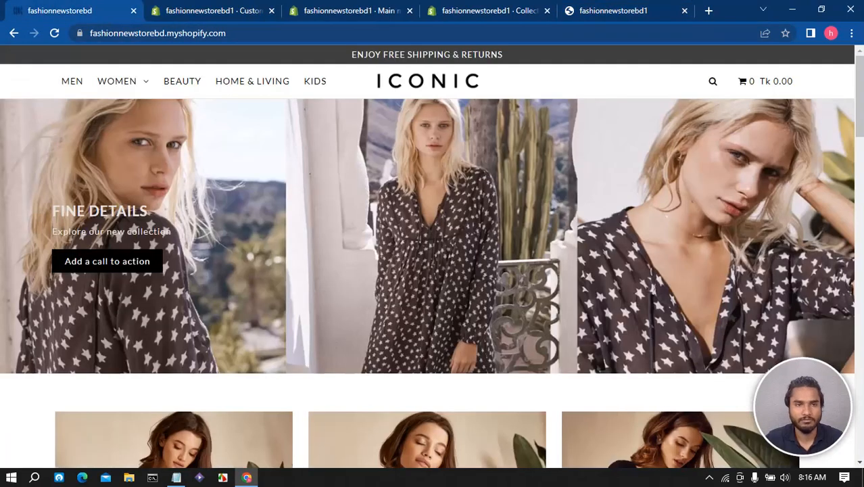
pyautogui.moveTo(121, 81)
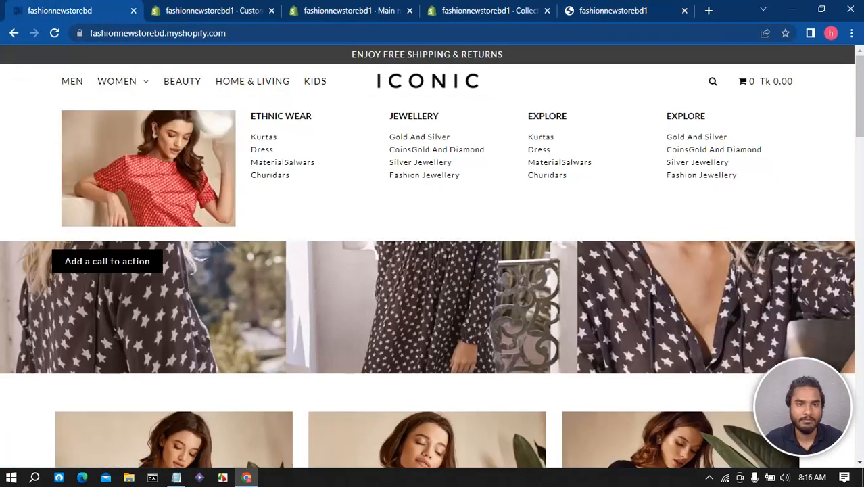
pyautogui.moveTo(250, 114); pyautogui.dragTo(265, 139)
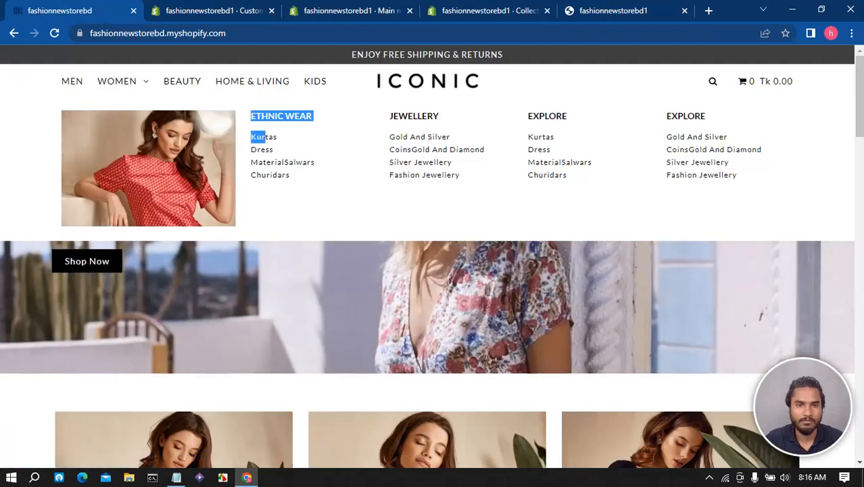
pyautogui.click(323, 140)
pyautogui.moveTo(290, 177); pyautogui.dragTo(252, 135)
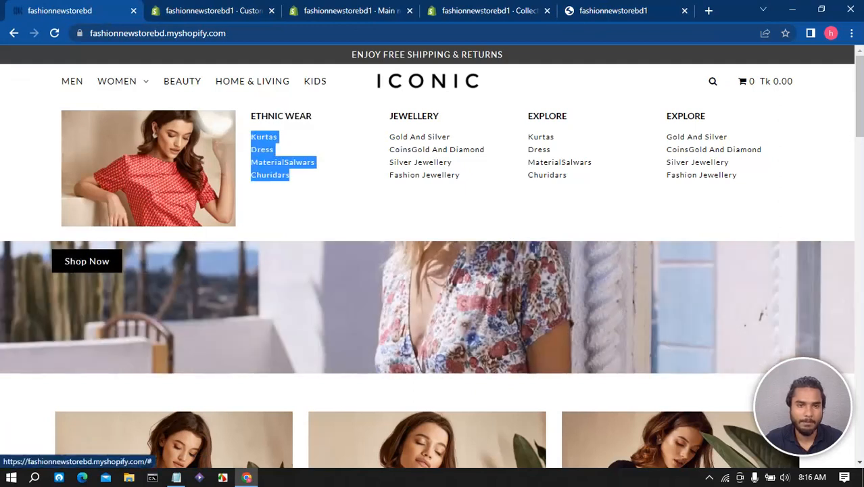
pyautogui.rightClick(262, 154)
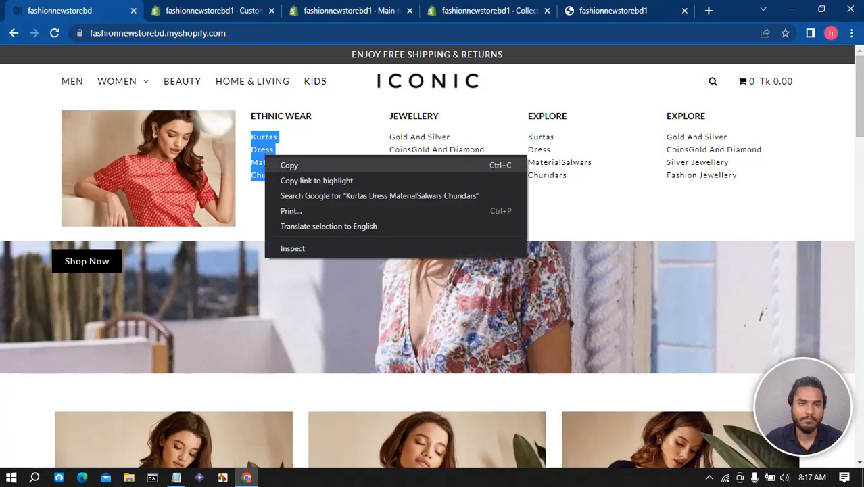
pyautogui.click(284, 164)
# - Replace the Notepad text with the copied ETHNIC WEAR items and copy Kurtas
pyautogui.click(177, 477)
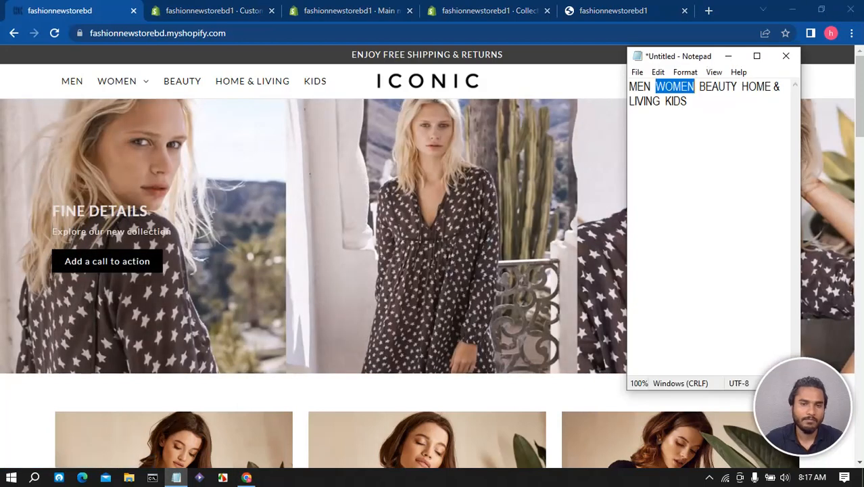
pyautogui.click(688, 101)
pyautogui.hotkey('ctrl', 'a')
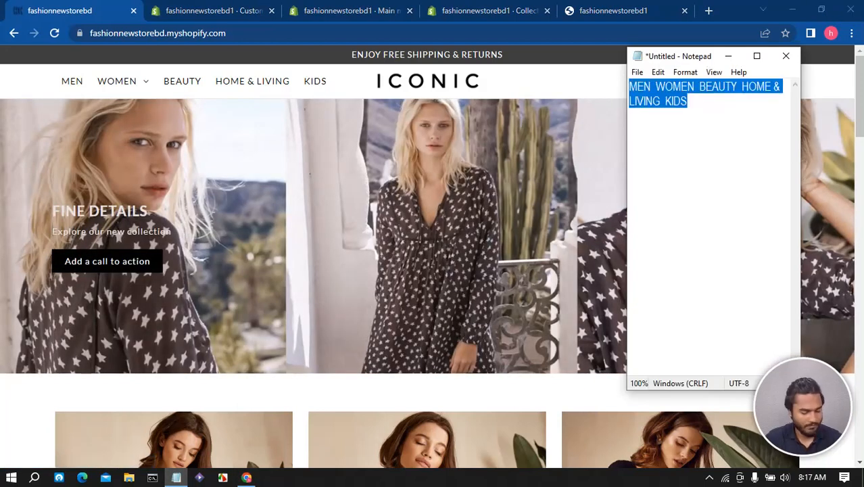
pyautogui.hotkey('ctrl', 'v')
pyautogui.doubleClick(643, 87)
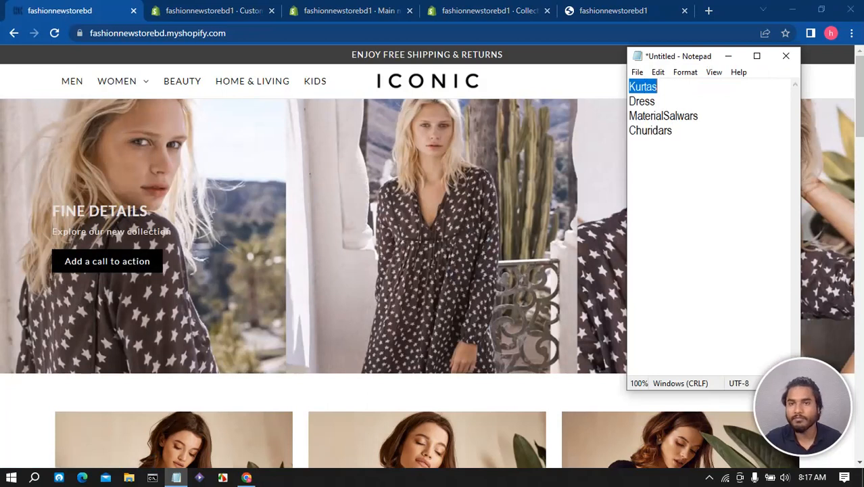
pyautogui.rightClick(644, 87)
pyautogui.click(676, 129)
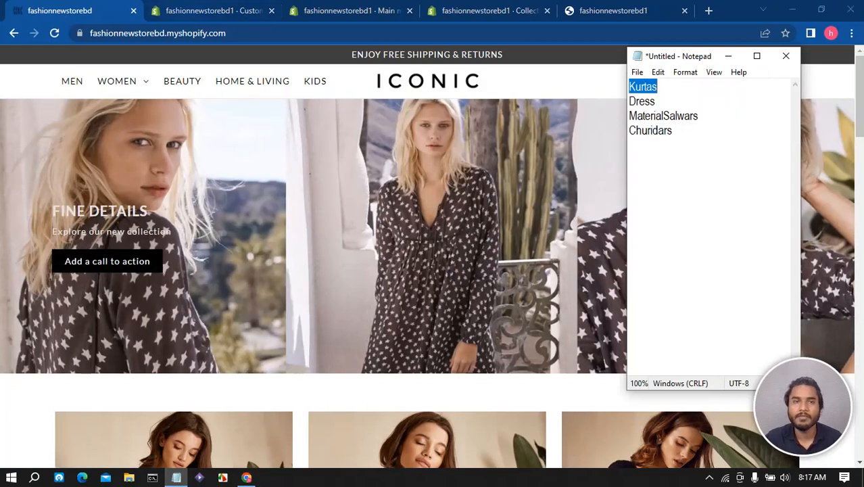
# - Create a manual collection titled Kurtas and return to the main menu
pyautogui.click(214, 11)
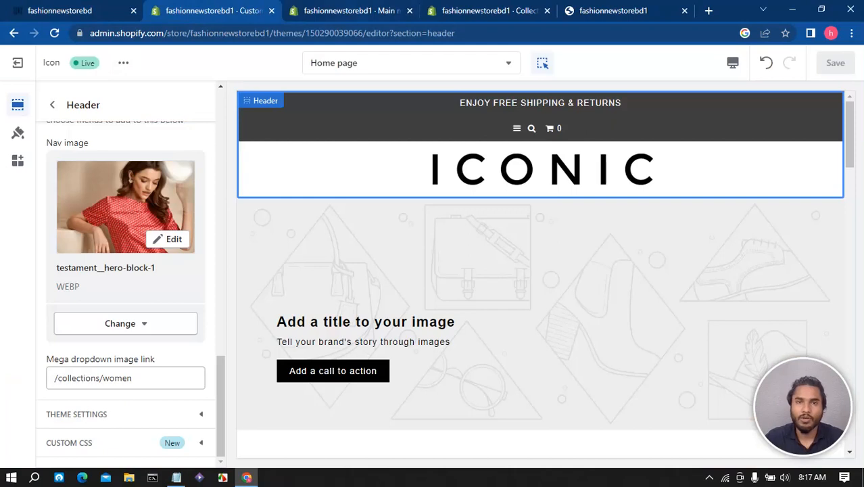
pyautogui.click(351, 11)
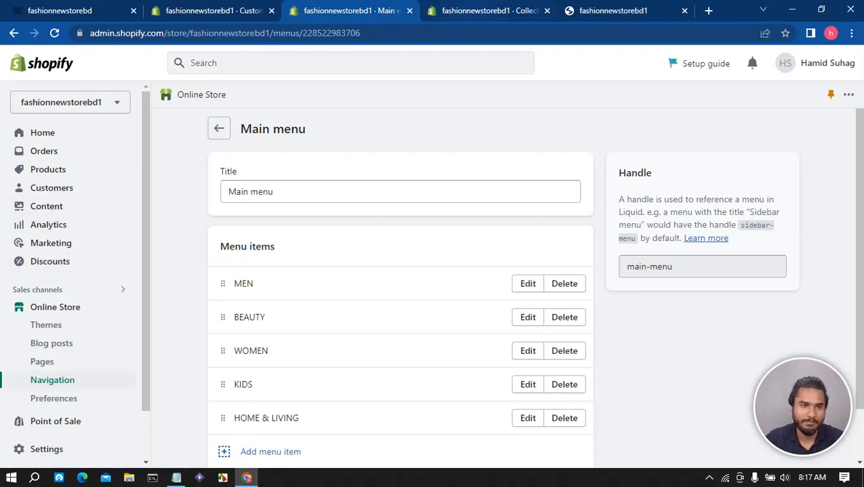
pyautogui.click(477, 11)
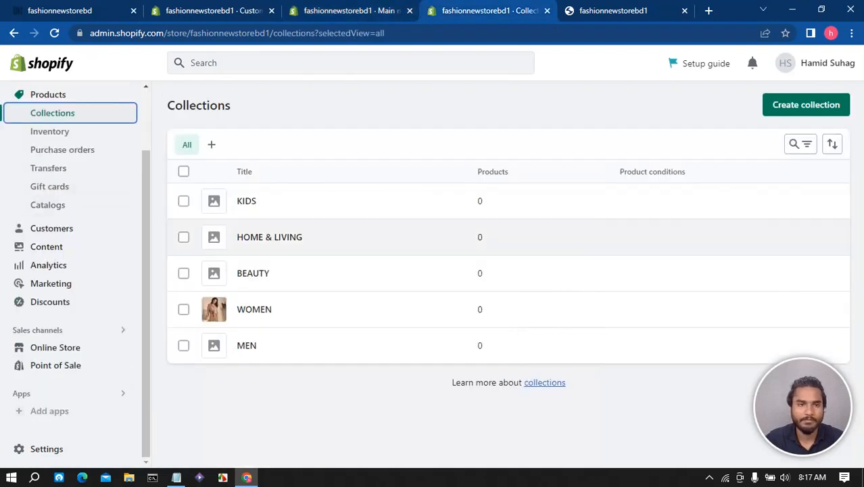
pyautogui.click(806, 105)
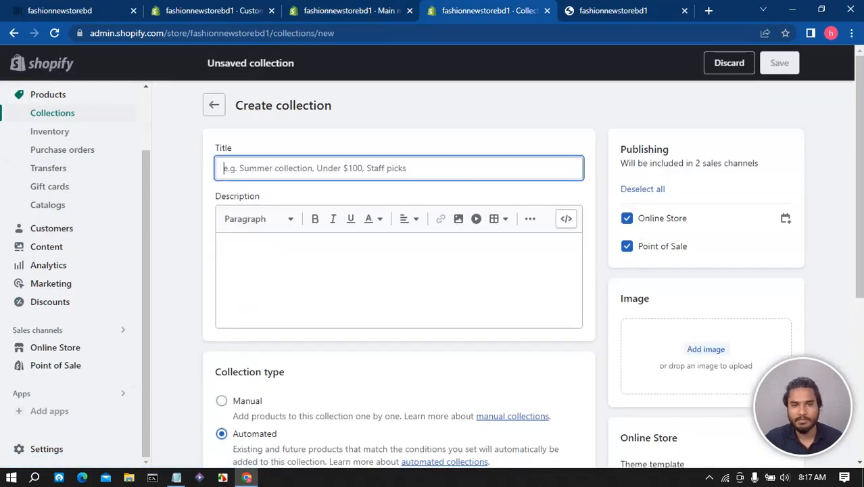
pyautogui.write('Kurtas')
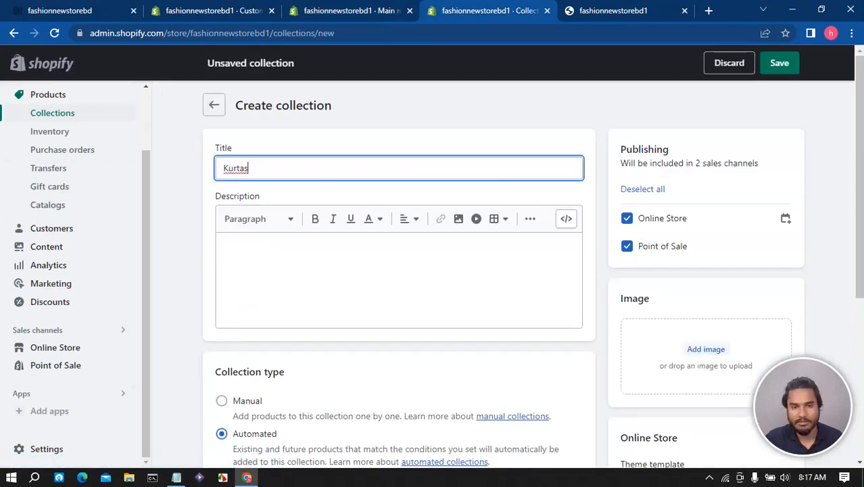
pyautogui.click(221, 400)
pyautogui.scroll(-1, 397, 261)
pyautogui.scroll(-3, 398, 270)
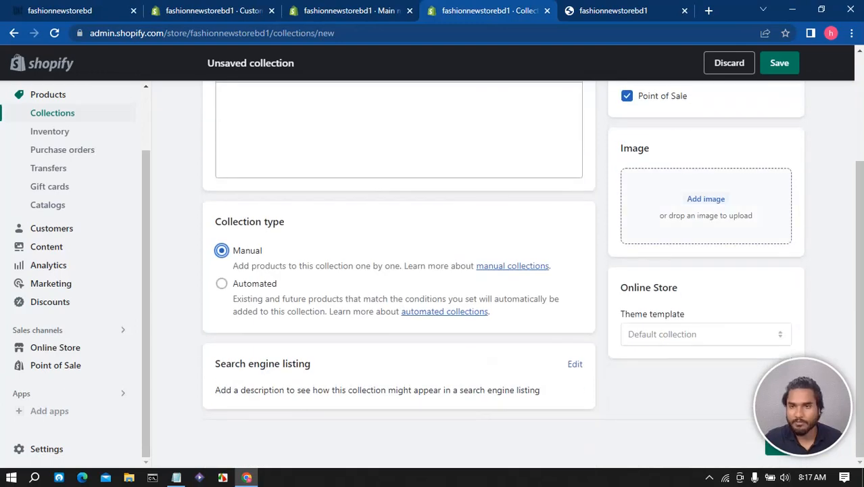
pyautogui.scroll(4, 533, 274)
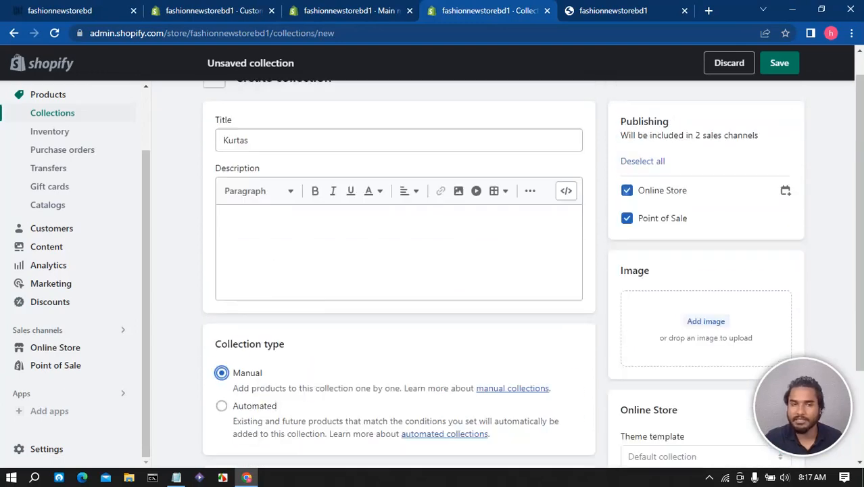
pyautogui.click(780, 63)
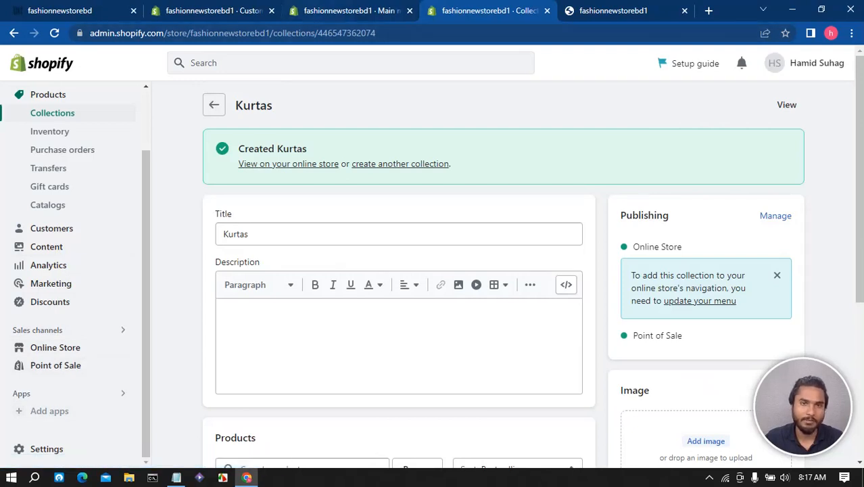
pyautogui.click(349, 11)
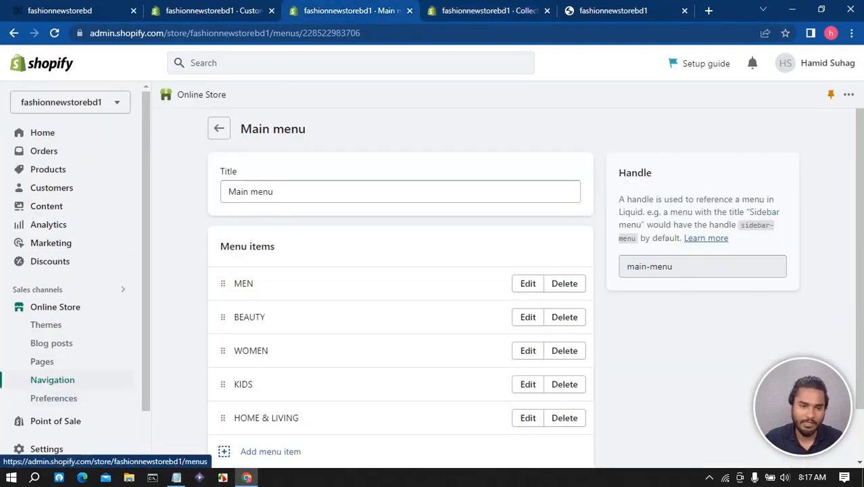
# - Create and save a new navigation menu titled Mega menu 1
pyautogui.click(53, 380)
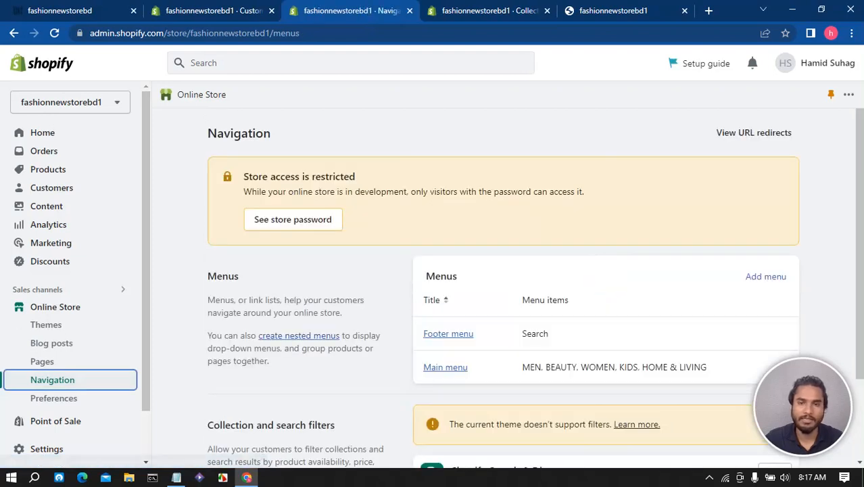
pyautogui.scroll(-2, 503, 271)
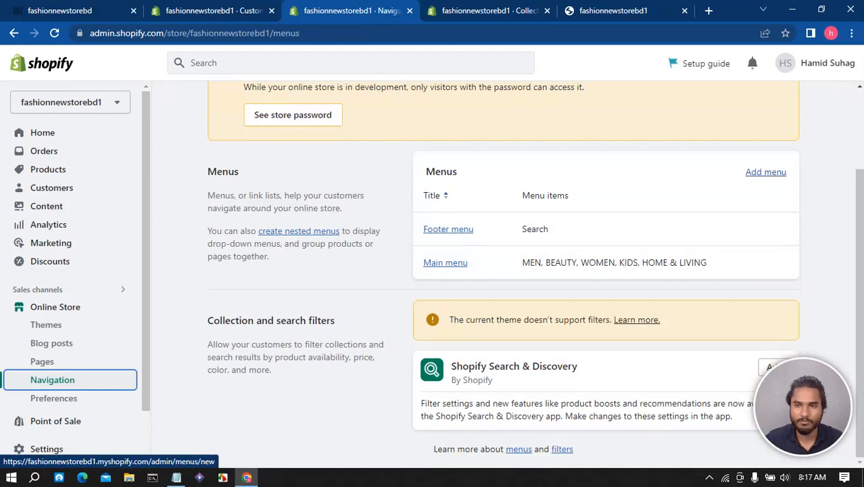
pyautogui.click(765, 172)
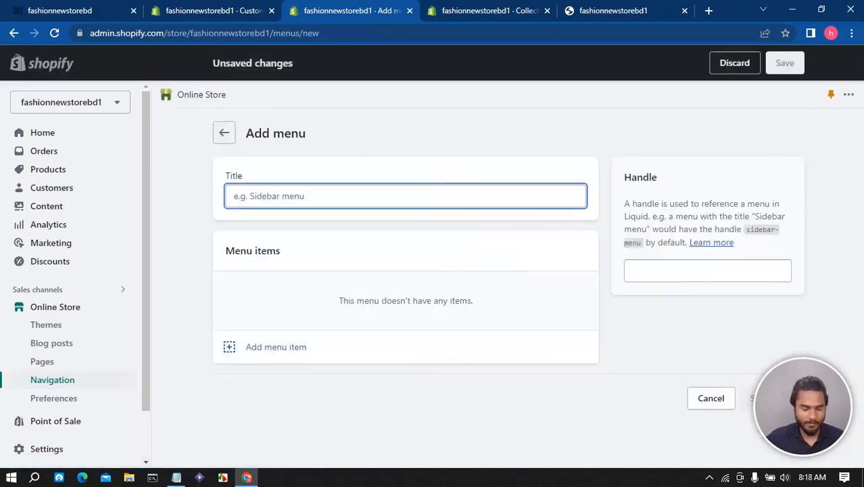
pyautogui.write('Mega menu 1')
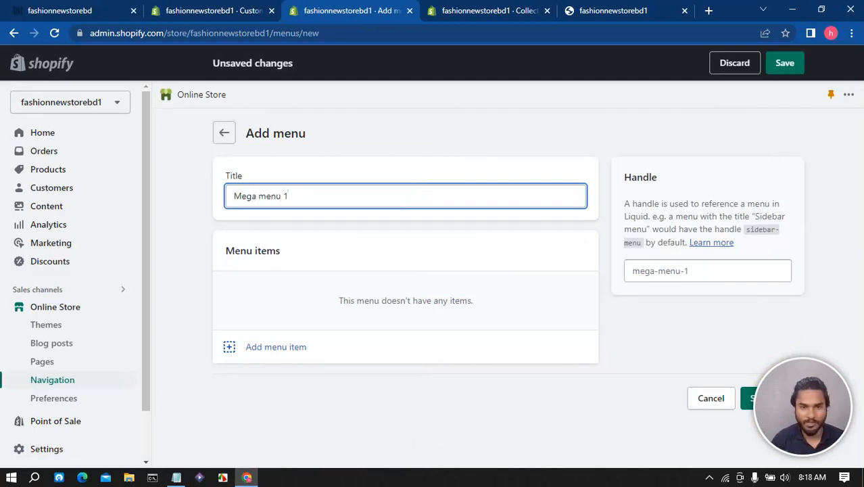
pyautogui.click(784, 63)
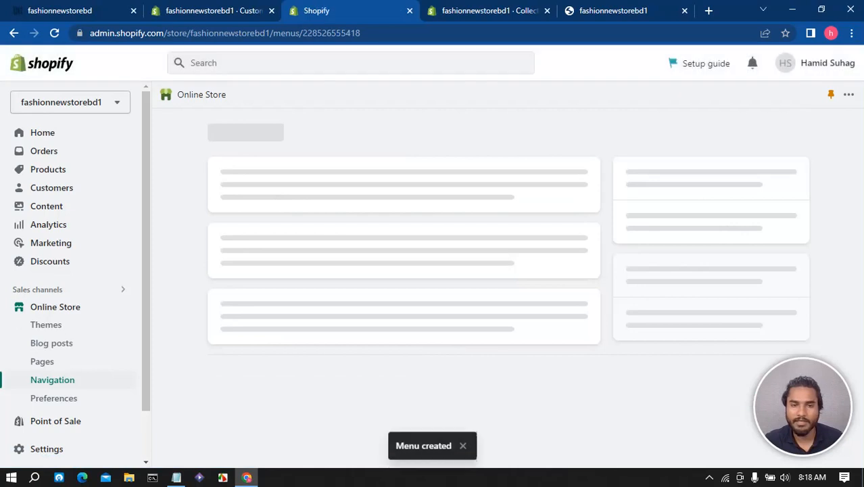
# - Add a Kurtas menu item to Mega menu 1, linked to the Kurtas collection
pyautogui.click(276, 347)
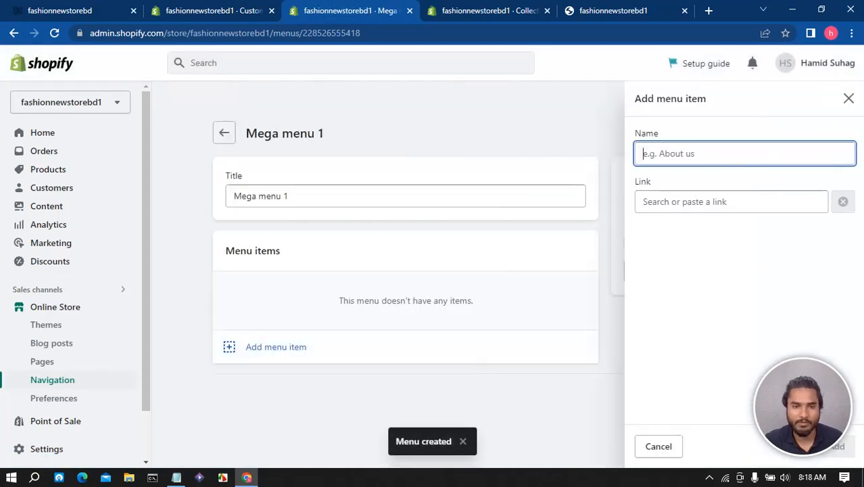
pyautogui.click(731, 202)
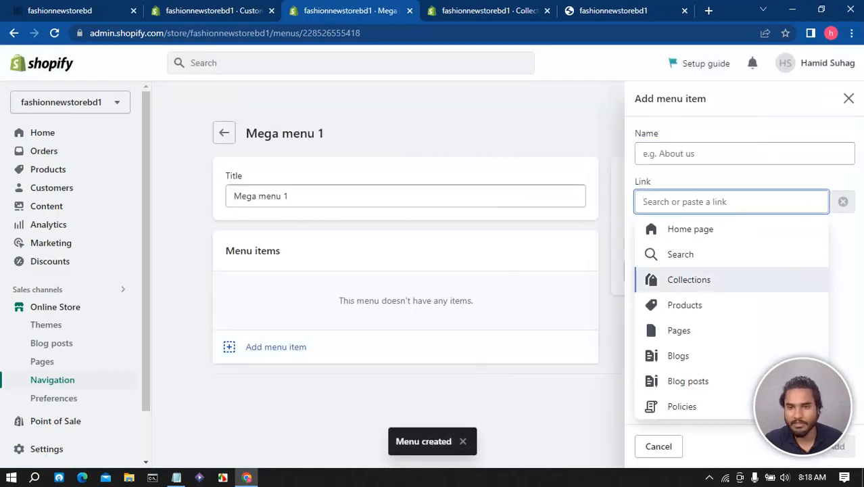
pyautogui.click(689, 280)
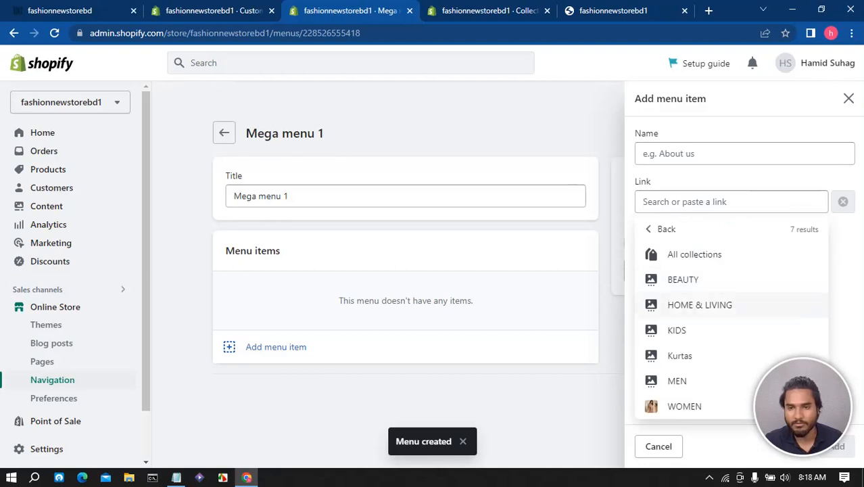
pyautogui.click(679, 355)
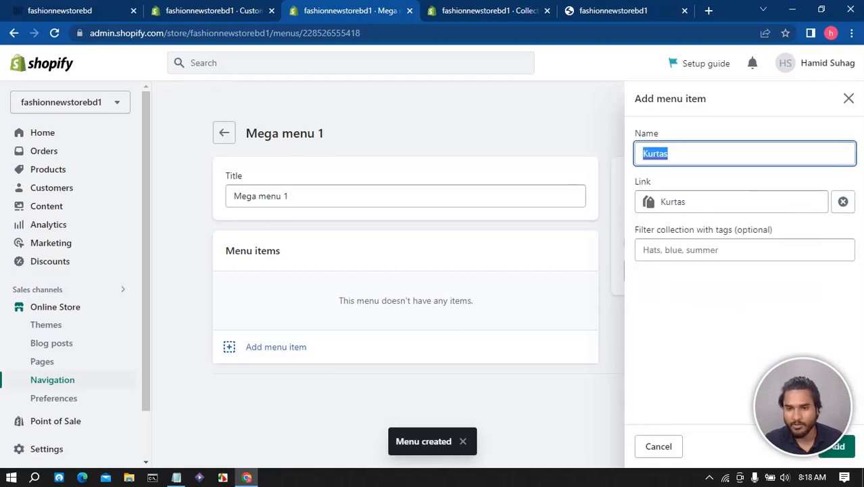
pyautogui.click(839, 446)
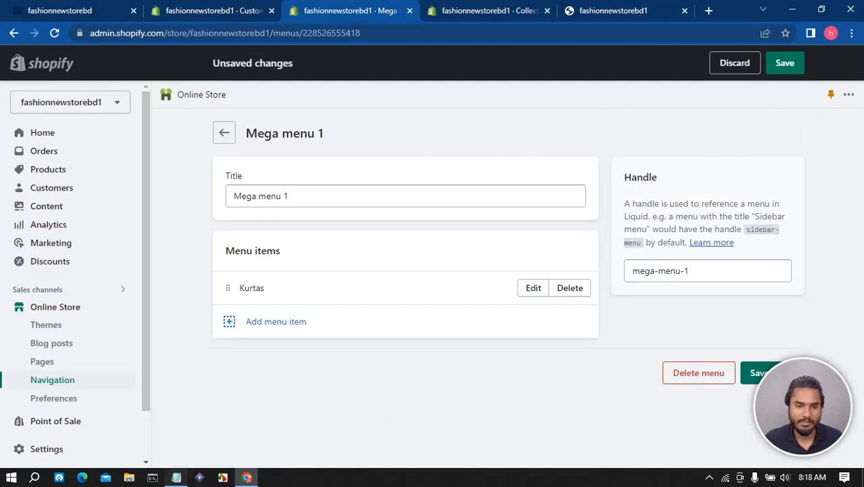
# - Copy Dress from the Notepad list and add it as a menu item linked to #
pyautogui.click(176, 477)
pyautogui.doubleClick(643, 101)
pyautogui.rightClick(652, 102)
pyautogui.click(683, 142)
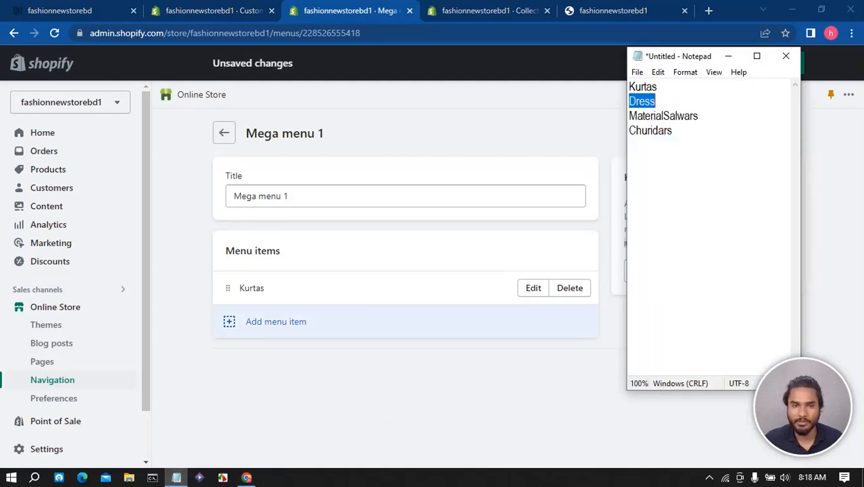
pyautogui.click(276, 321)
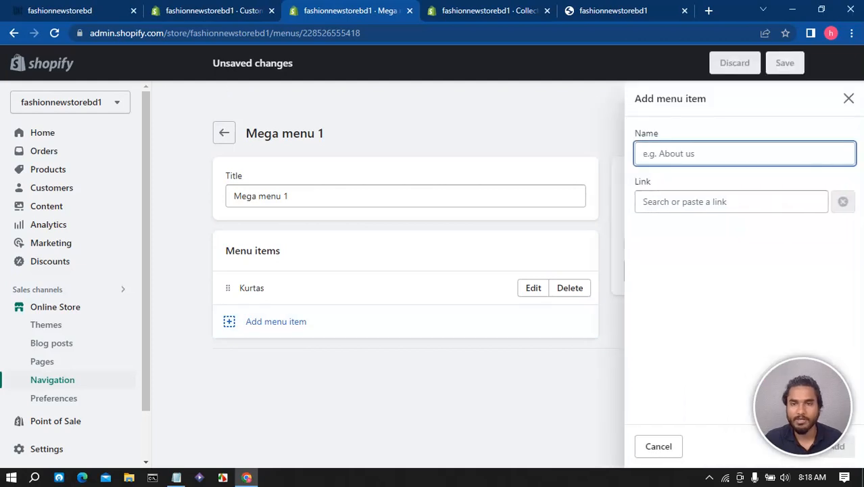
pyautogui.hotkey('ctrl', 'v')
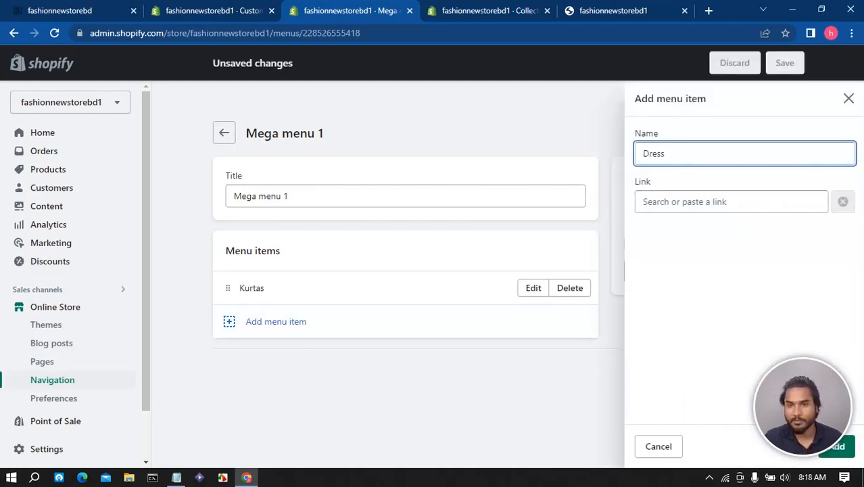
pyautogui.click(716, 201)
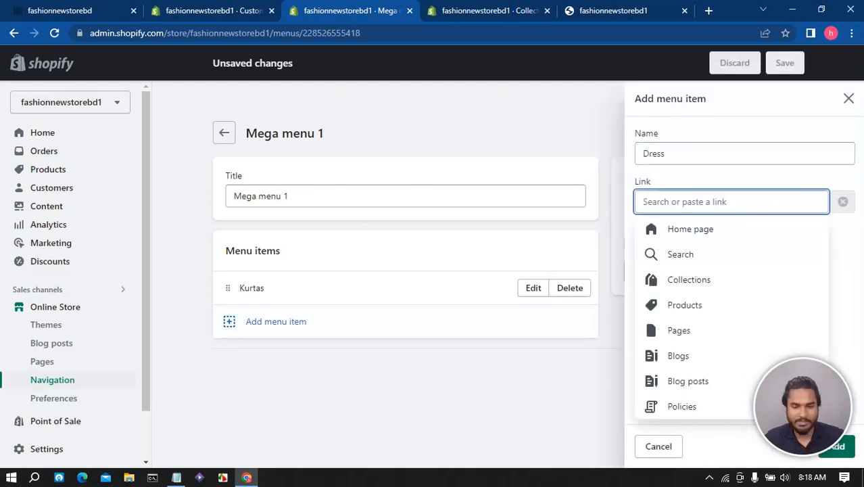
pyautogui.write('#')
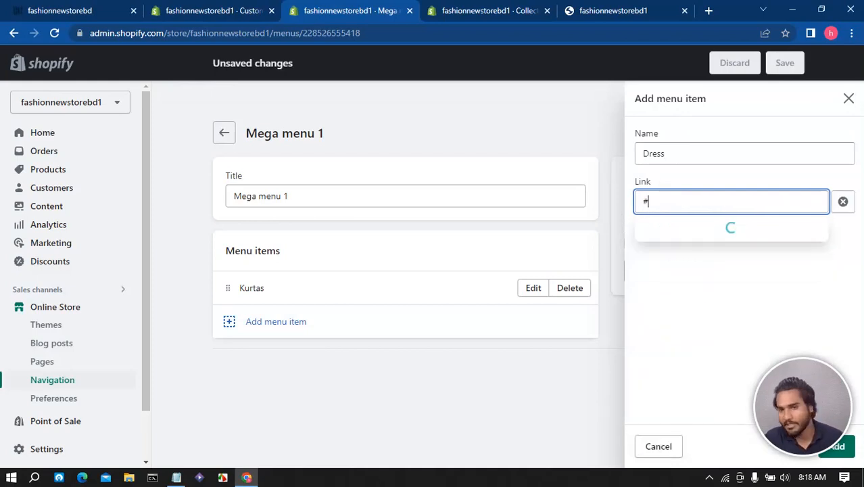
pyautogui.click(717, 230)
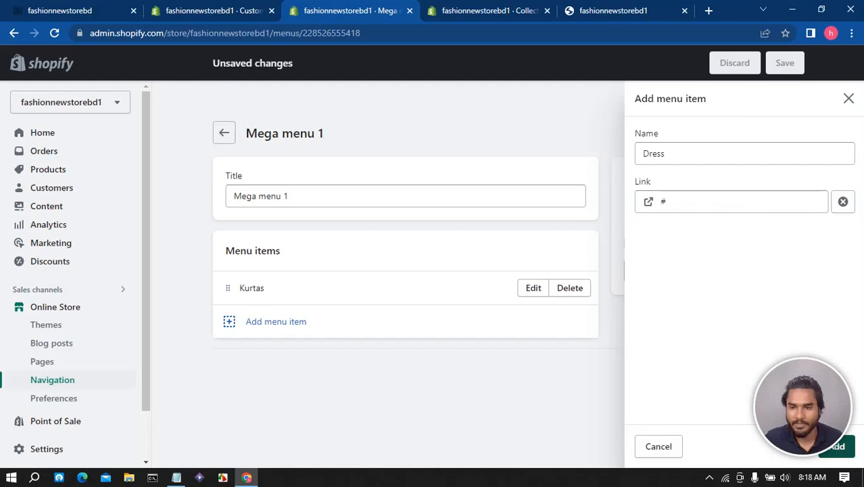
pyautogui.click(842, 446)
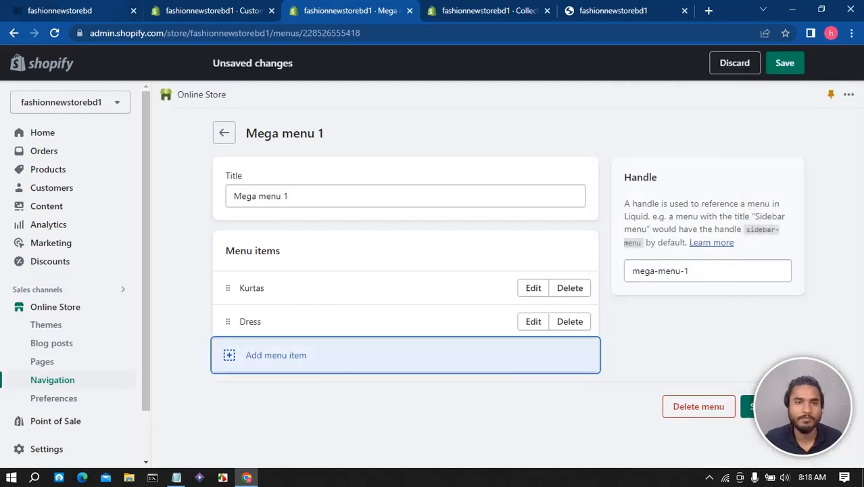
# - Copy MaterialSalwars from Notepad and add a menu item named Material Salwars linked to #
pyautogui.click(176, 477)
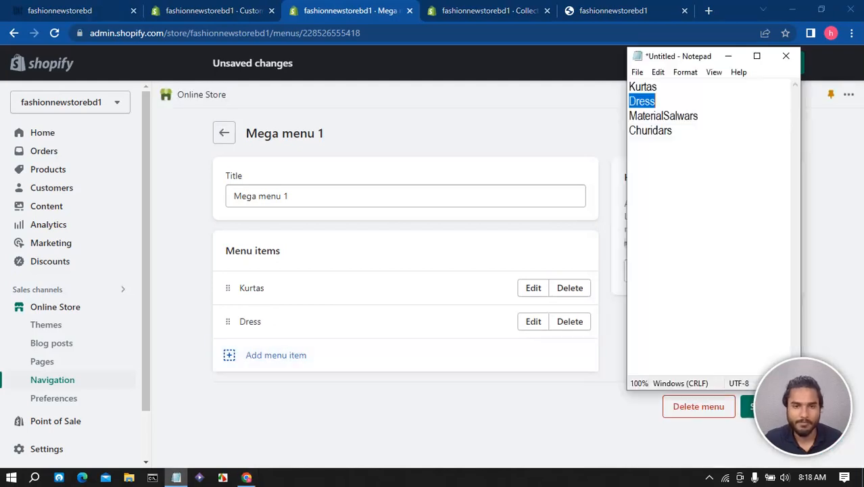
pyautogui.click(697, 115)
pyautogui.moveTo(698, 115); pyautogui.dragTo(629, 116)
pyautogui.rightClick(662, 115)
pyautogui.click(697, 156)
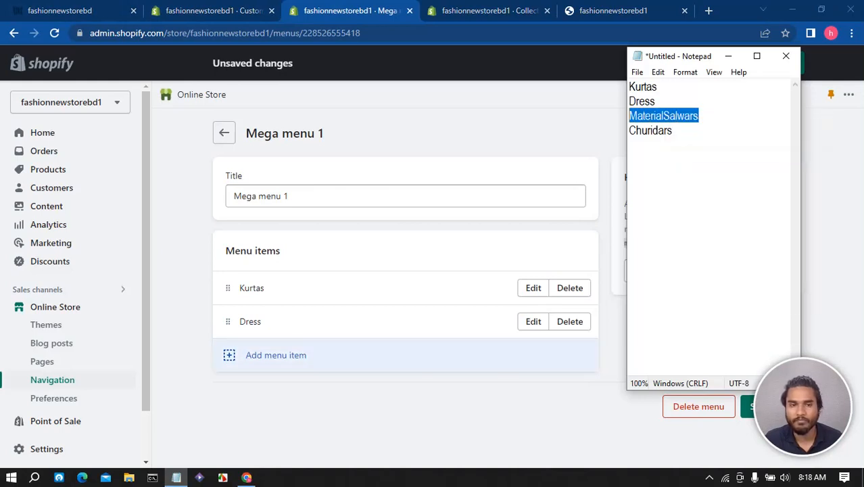
pyautogui.click(276, 355)
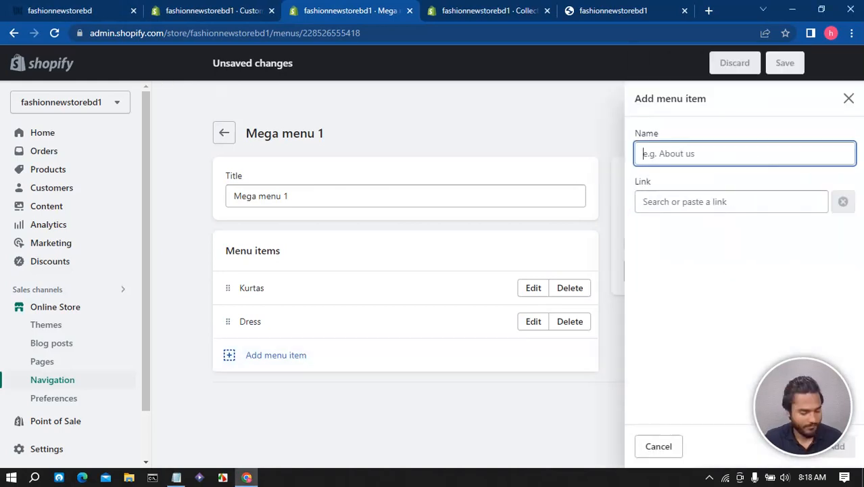
pyautogui.hotkey('ctrl', 'v')
pyautogui.press('Tab')
pyautogui.click(677, 153)
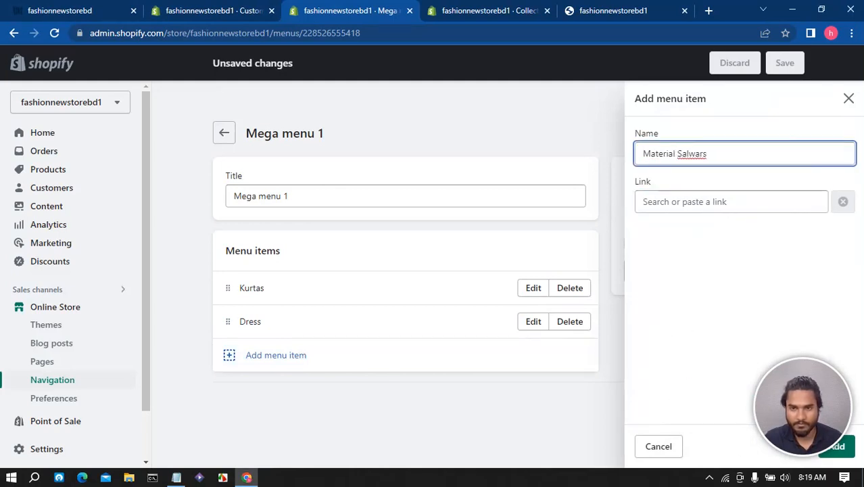
pyautogui.press('Tab')
pyautogui.write('£')
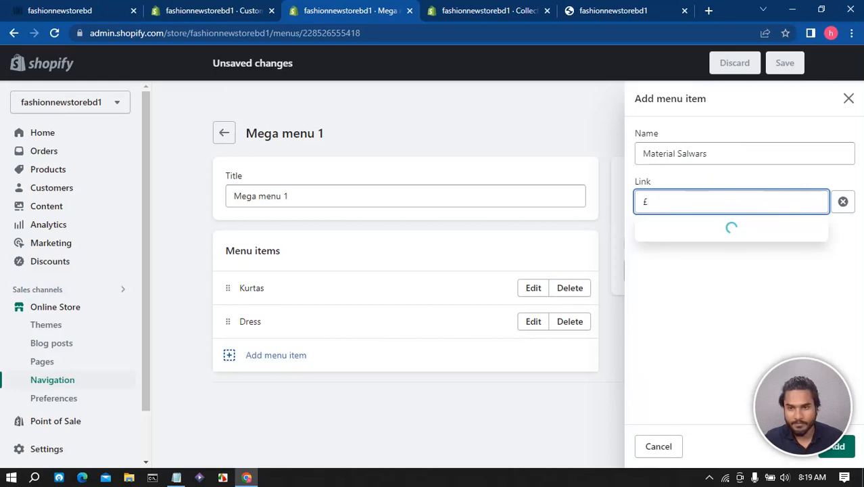
pyautogui.press('BackSpace')
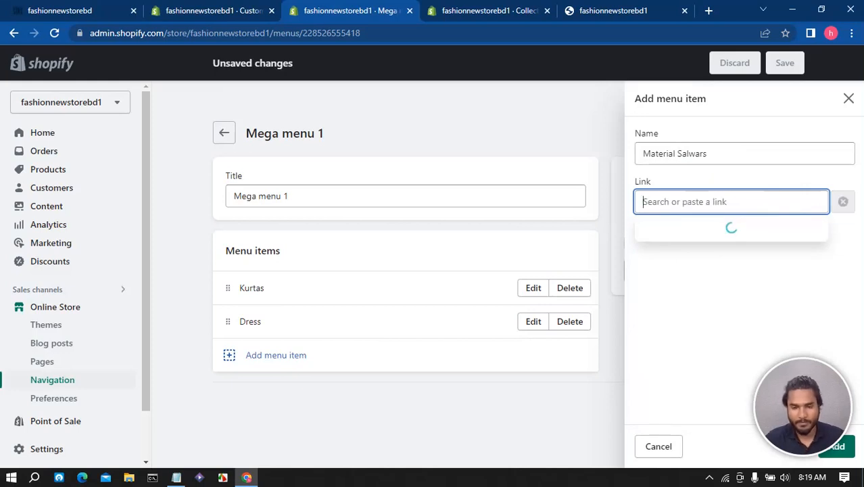
pyautogui.write('#')
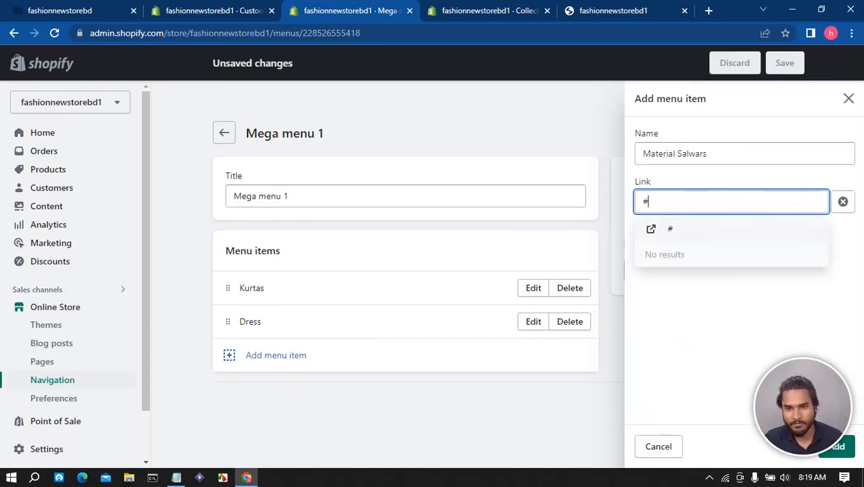
pyautogui.press('Return')
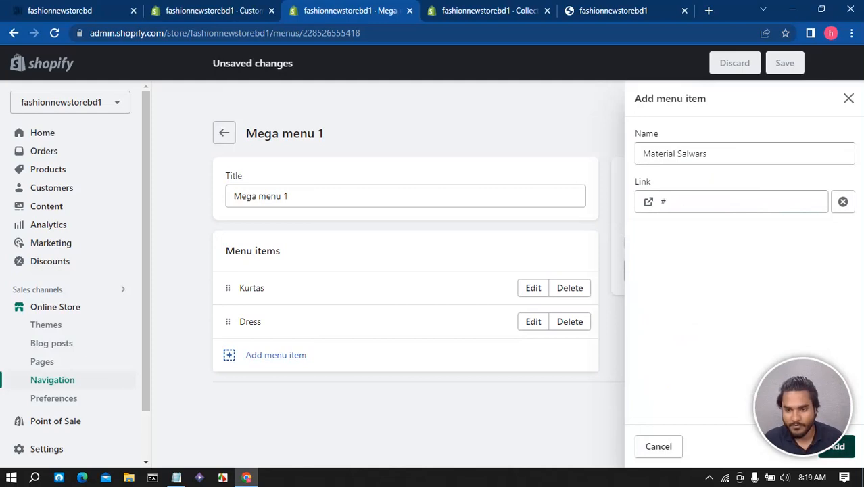
pyautogui.click(837, 446)
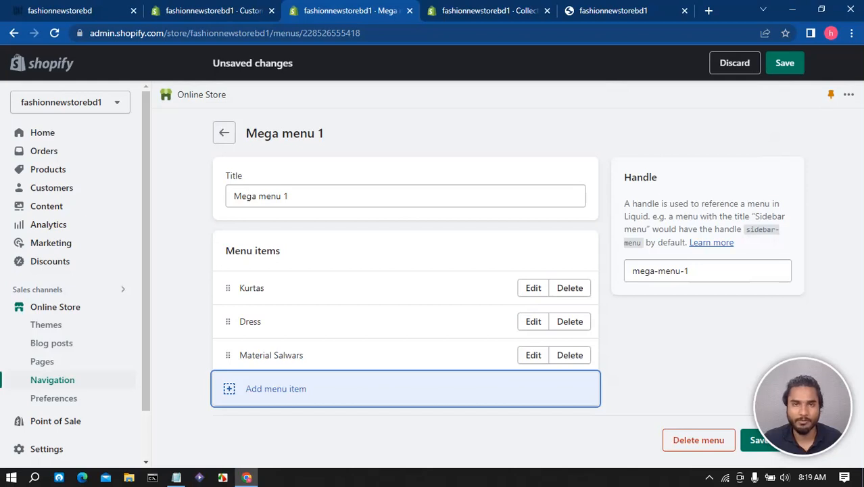
# - Copy Churidars from Notepad, add it as a menu item linked to #, and save the menu
pyautogui.click(176, 477)
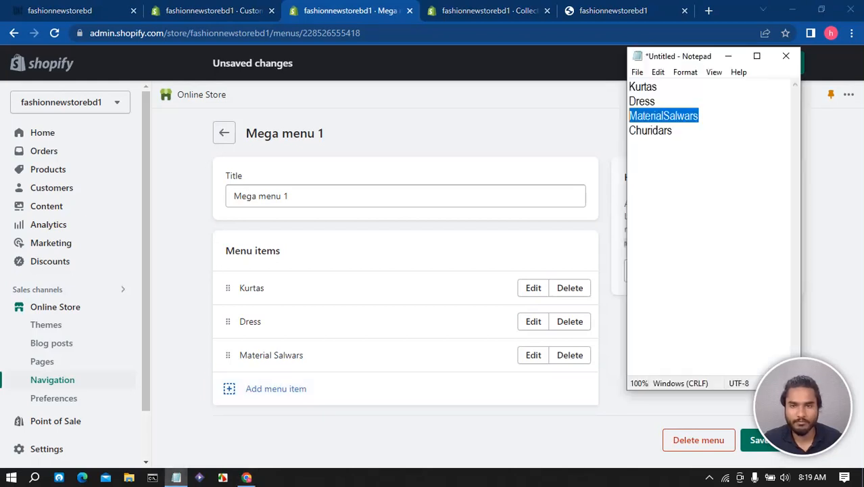
pyautogui.press('Down')
pyautogui.hotkey('shift', 'Home')
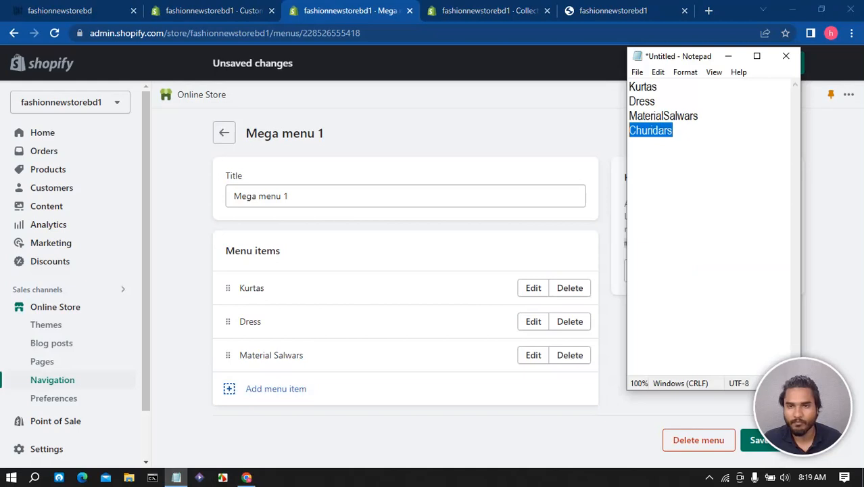
pyautogui.click(276, 389)
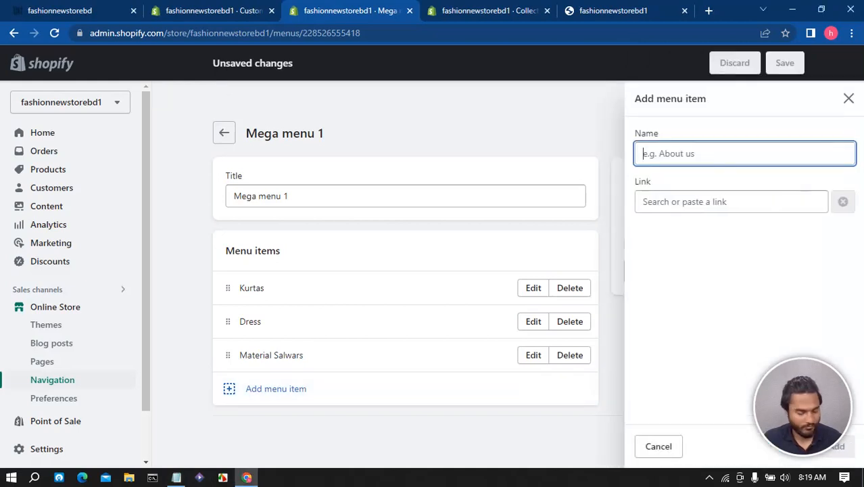
pyautogui.hotkey('ctrl', 'v')
pyautogui.click(717, 202)
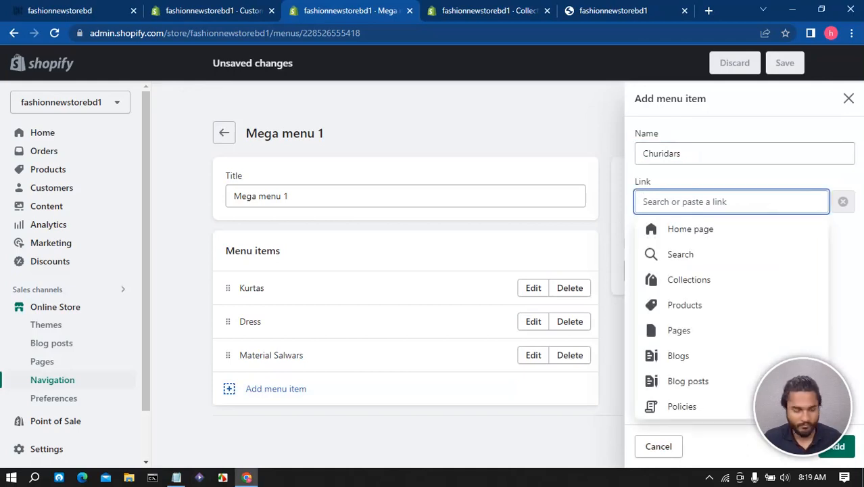
pyautogui.write('#')
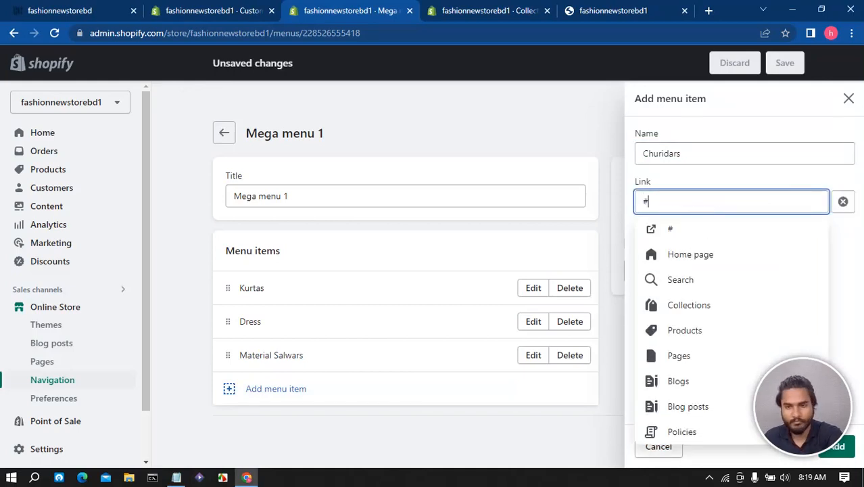
pyautogui.press('Return')
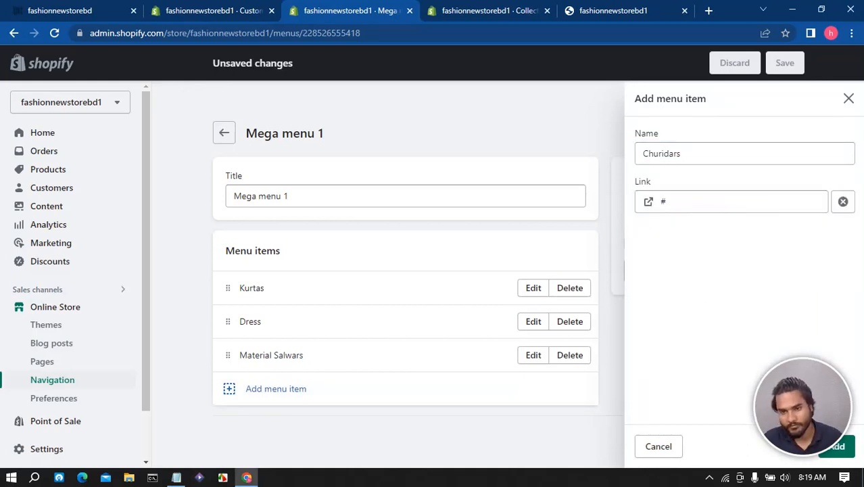
pyautogui.click(839, 446)
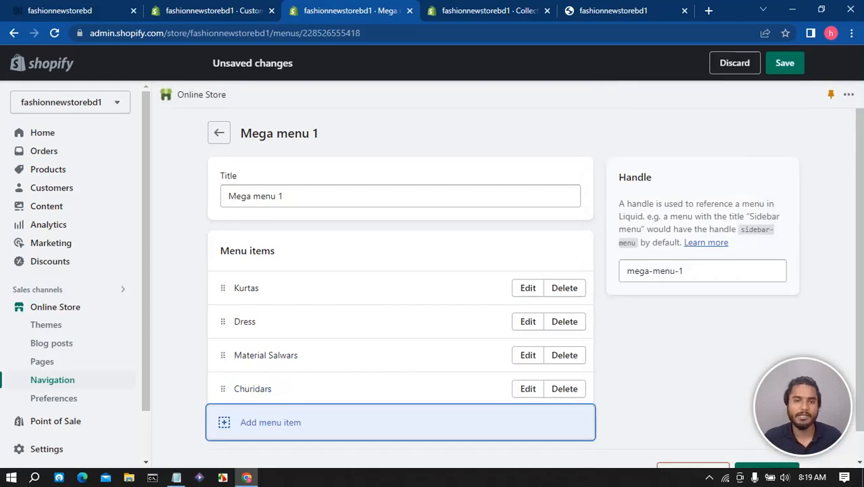
pyautogui.click(785, 63)
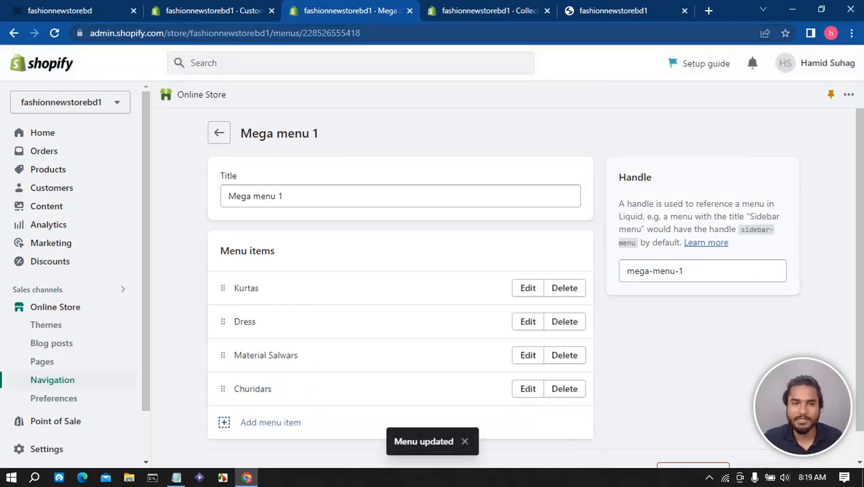
# - Add a Menu block to the theme header, assign Mega menu 1 to it, and save the theme
pyautogui.click(214, 11)
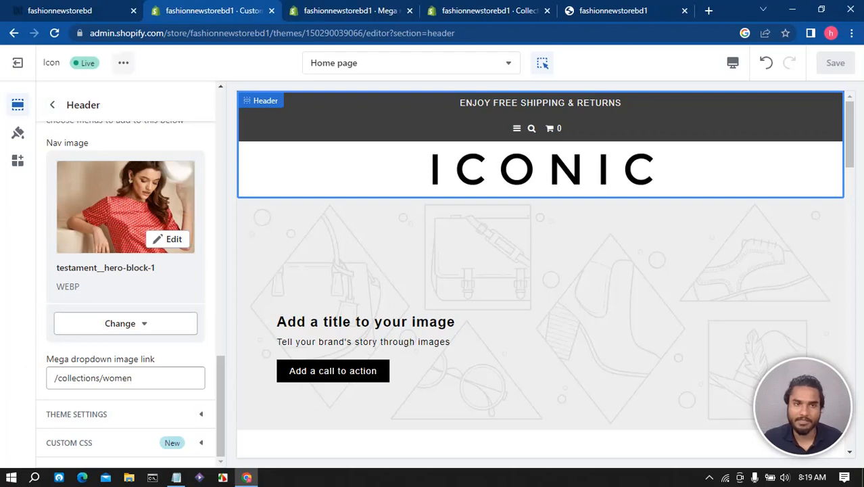
pyautogui.click(52, 104)
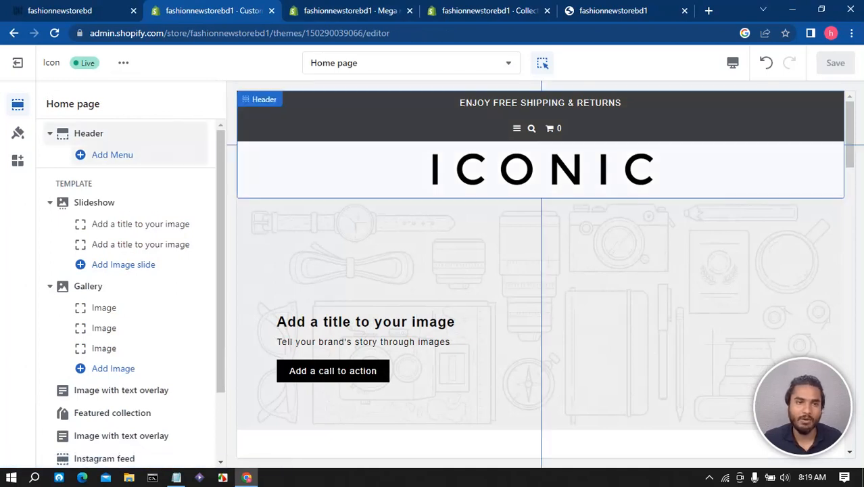
pyautogui.click(112, 155)
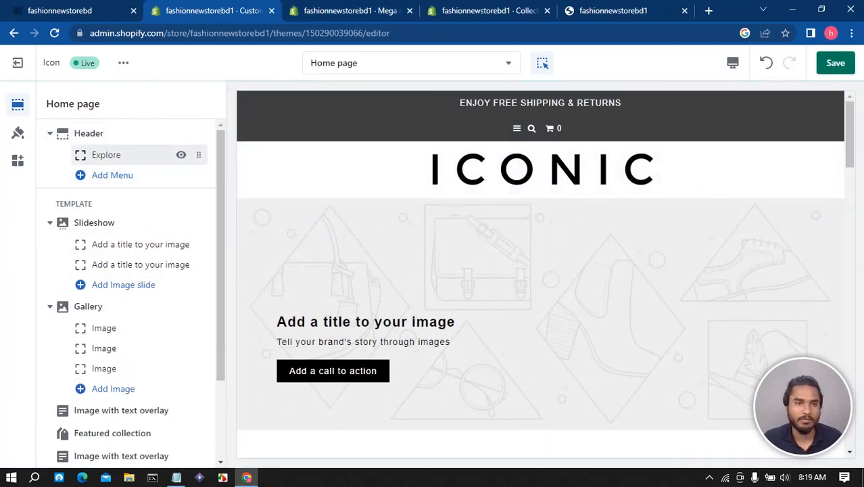
pyautogui.click(113, 155)
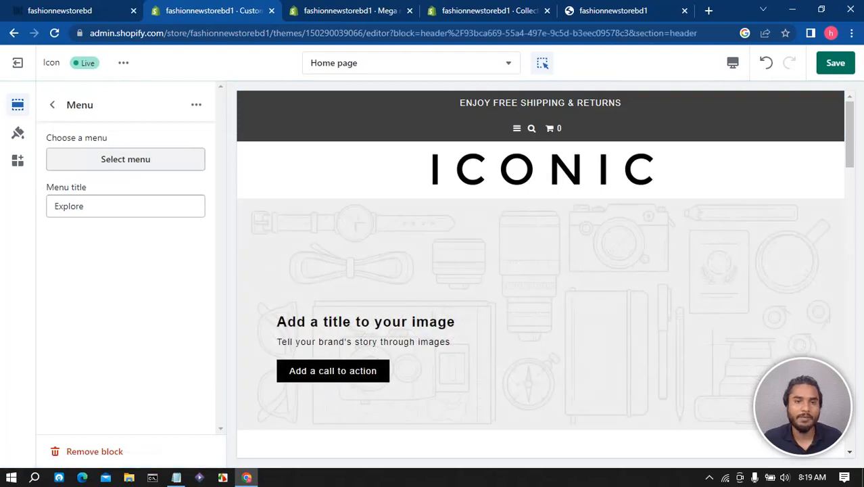
pyautogui.click(115, 160)
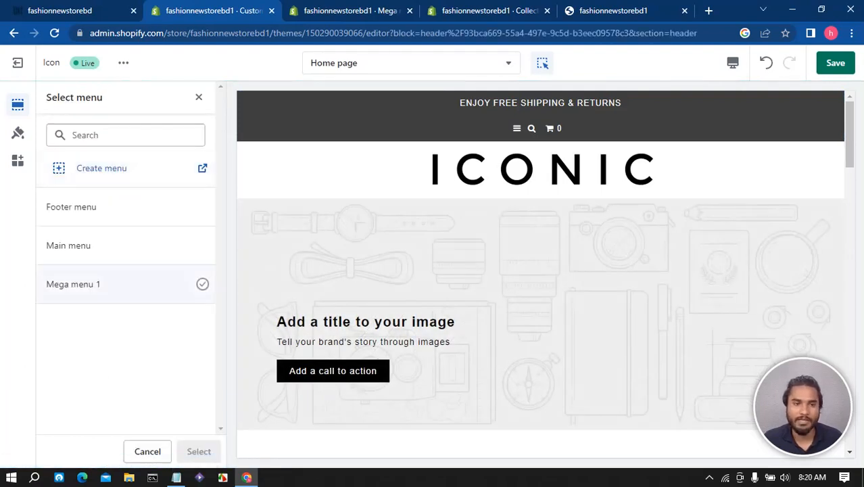
pyautogui.click(111, 284)
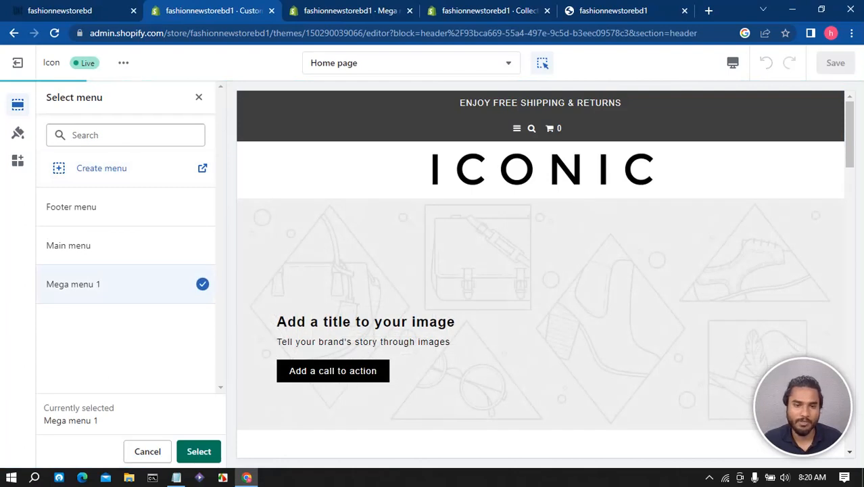
pyautogui.click(199, 452)
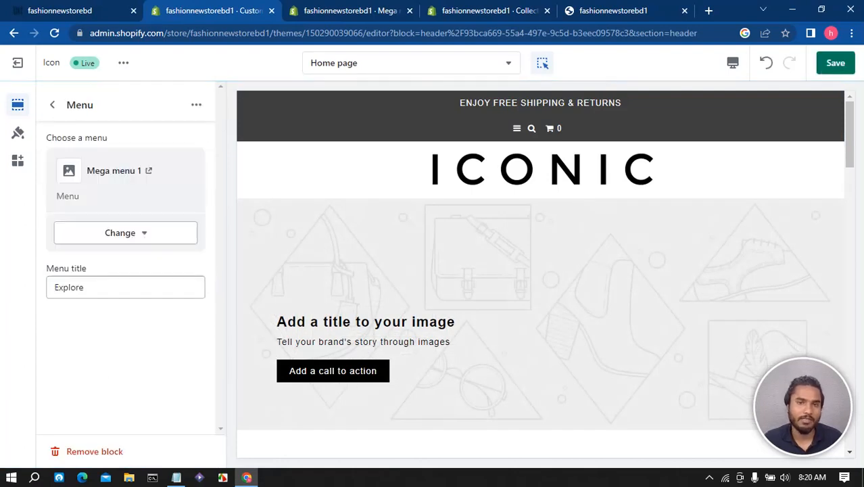
pyautogui.click(836, 63)
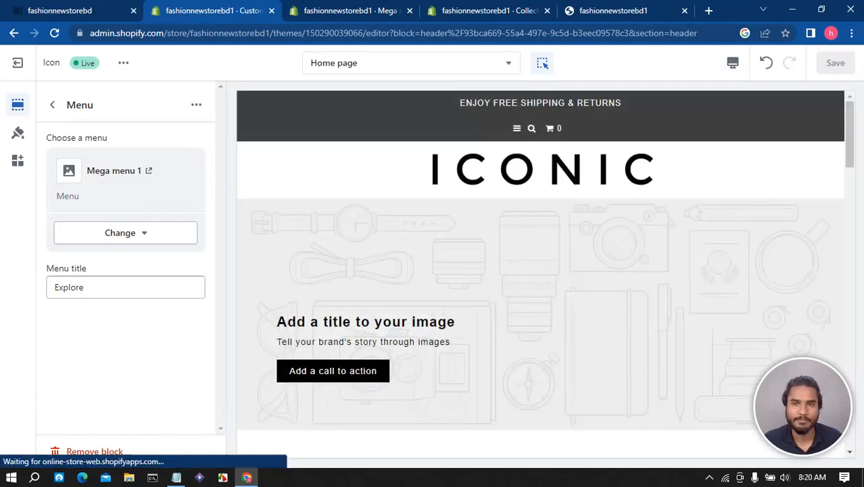
# - Reload the live storefront to check the header's WOMEN menu
pyautogui.click(612, 10)
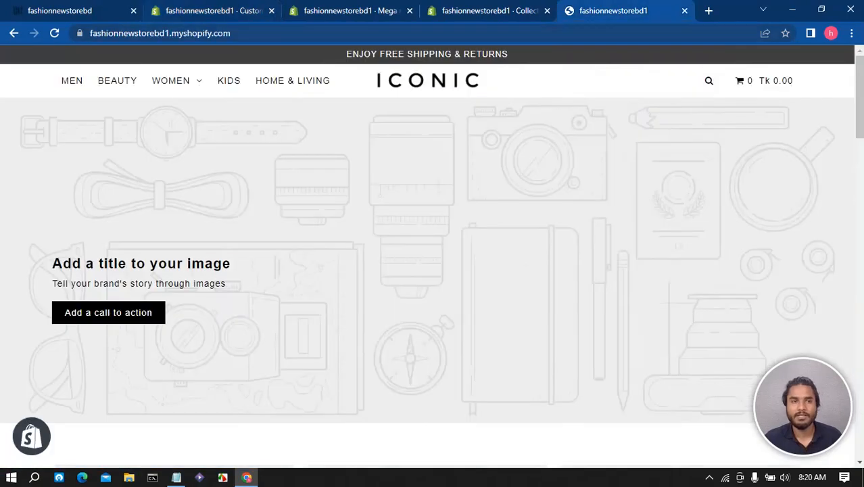
pyautogui.click(55, 33)
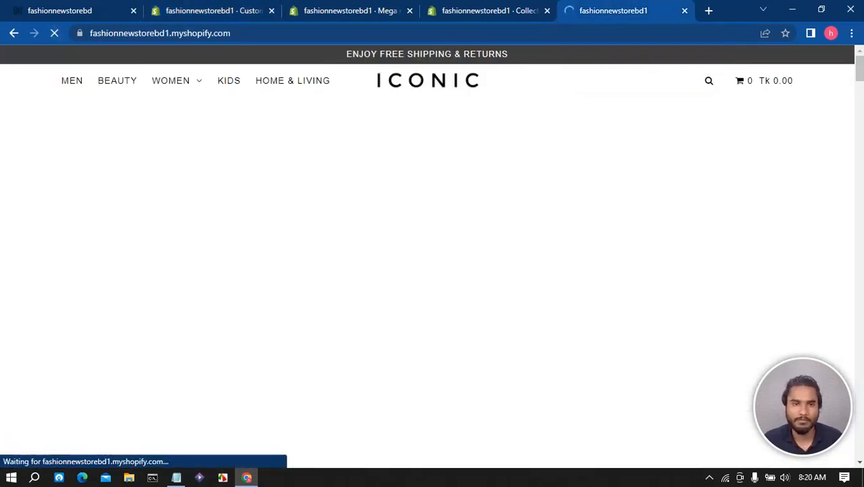
pyautogui.moveTo(174, 81)
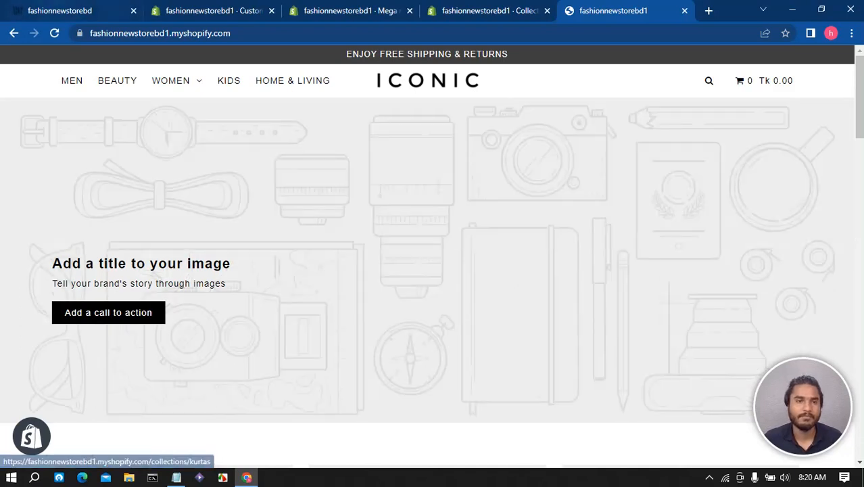
# - Copy the ETHNIC WEAR heading from the reference store's WOMEN dropdown, set it as the menu block's title, and save
pyautogui.click(68, 11)
pyautogui.moveTo(118, 82)
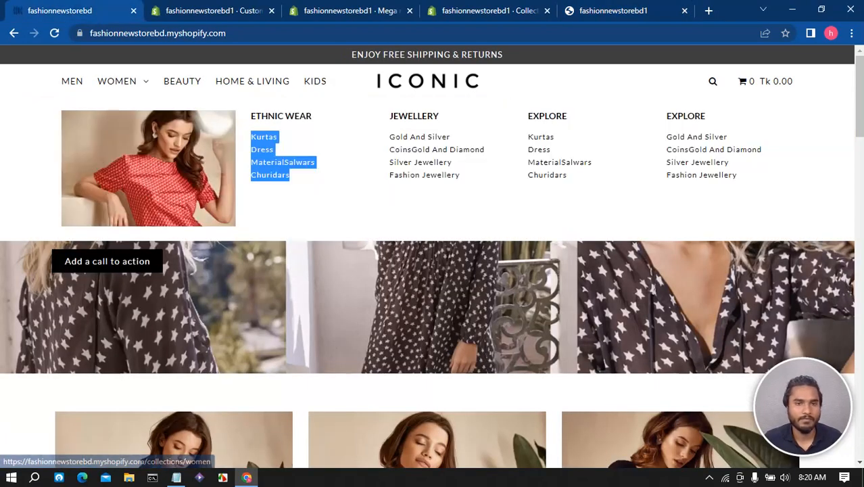
pyautogui.moveTo(314, 116); pyautogui.dragTo(250, 116)
pyautogui.hotkey('ctrl', 'c')
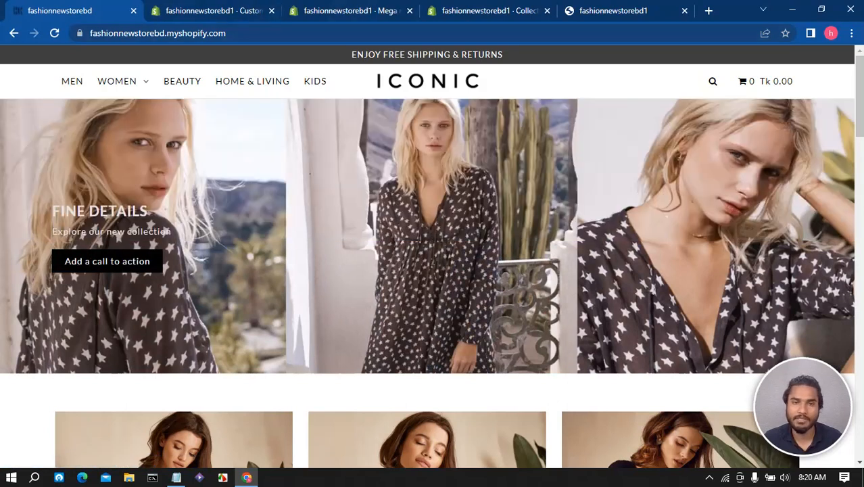
pyautogui.click(348, 11)
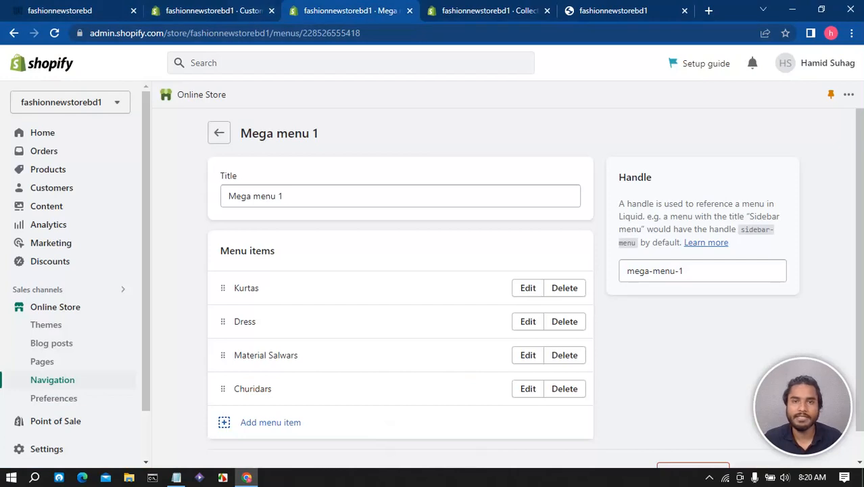
pyautogui.click(251, 11)
pyautogui.moveTo(90, 287); pyautogui.dragTo(53, 287)
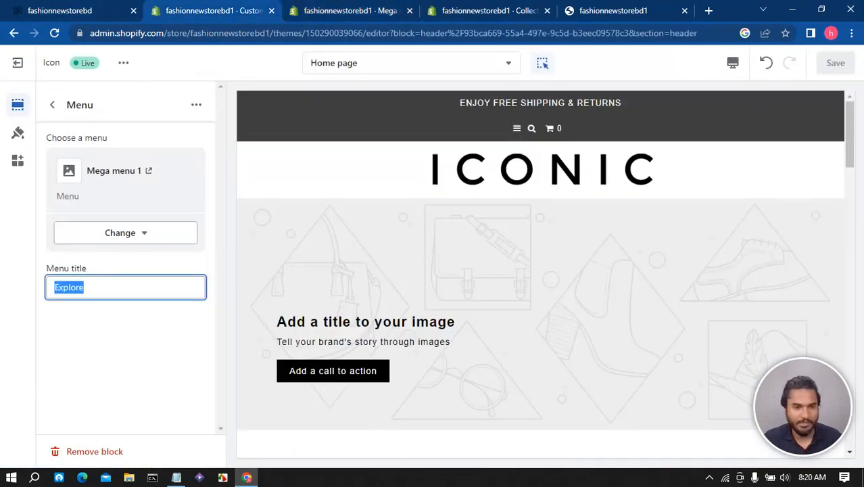
pyautogui.hotkey('ctrl', 'v')
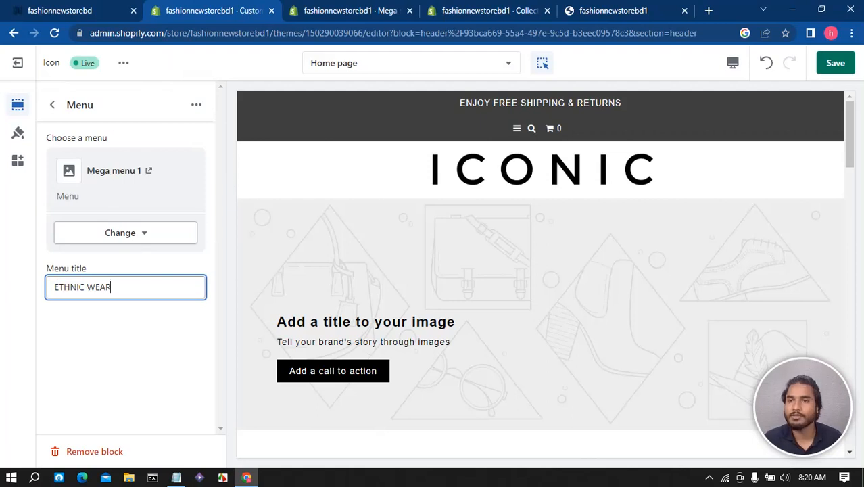
pyautogui.hotkey('ctrl', 's')
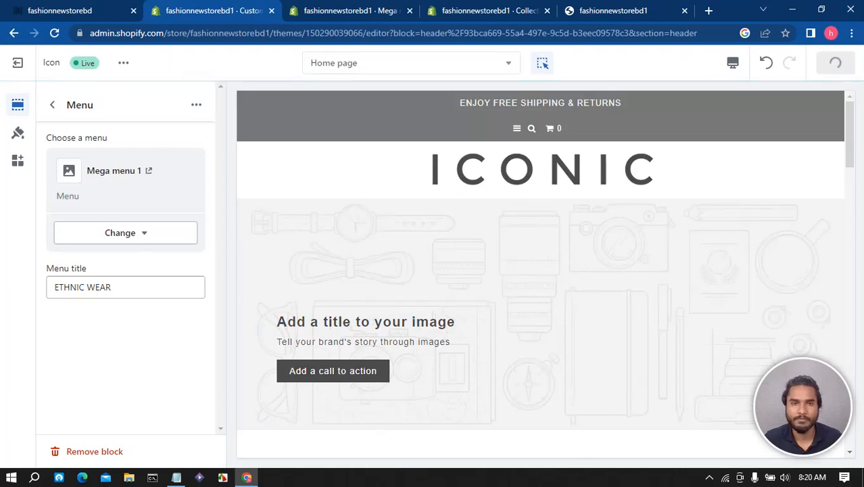
# - Copy the JEWELLERY items from the reference store's dropdown into Notepad, then copy the first line, Gold And Silver
pyautogui.hotkey('ctrl', 'shift', 'Tab')
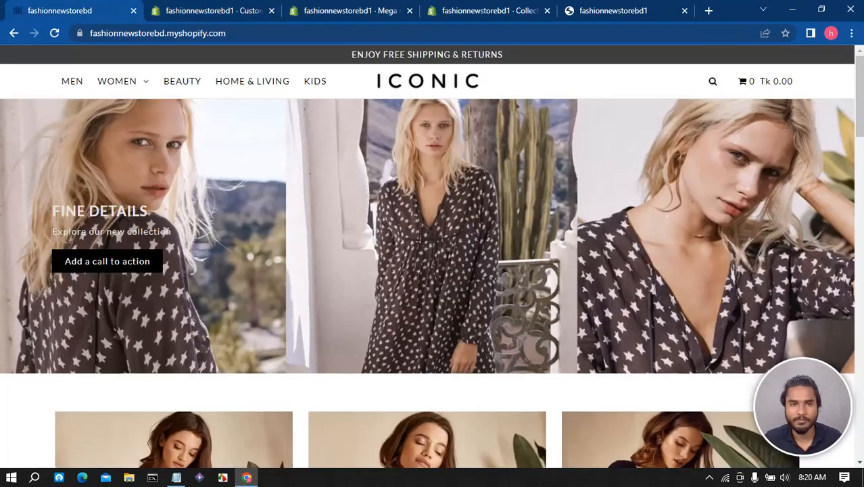
pyautogui.moveTo(117, 81)
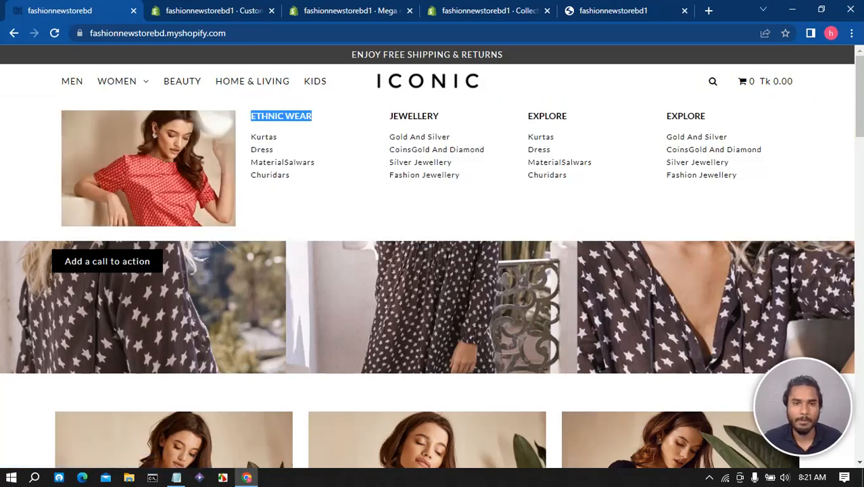
pyautogui.click(305, 117)
pyautogui.moveTo(459, 174); pyautogui.dragTo(390, 136)
pyautogui.hotkey('ctrl', 'c')
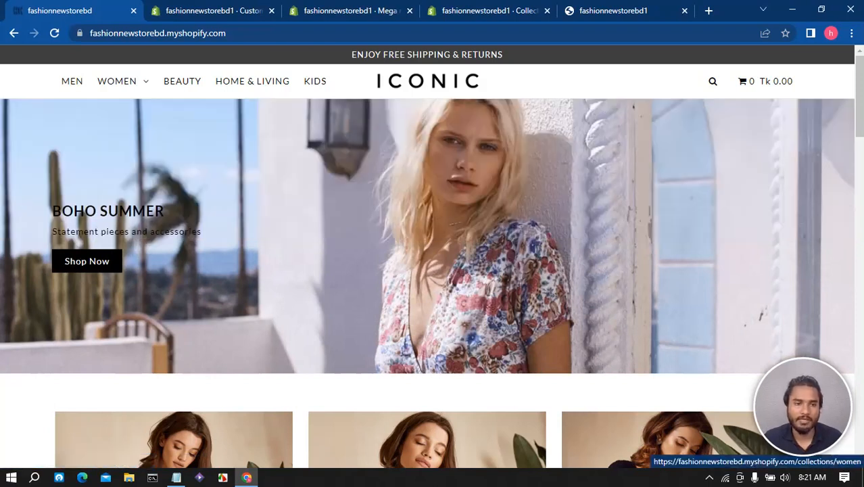
pyautogui.click(176, 478)
pyautogui.hotkey('ctrl', 'a')
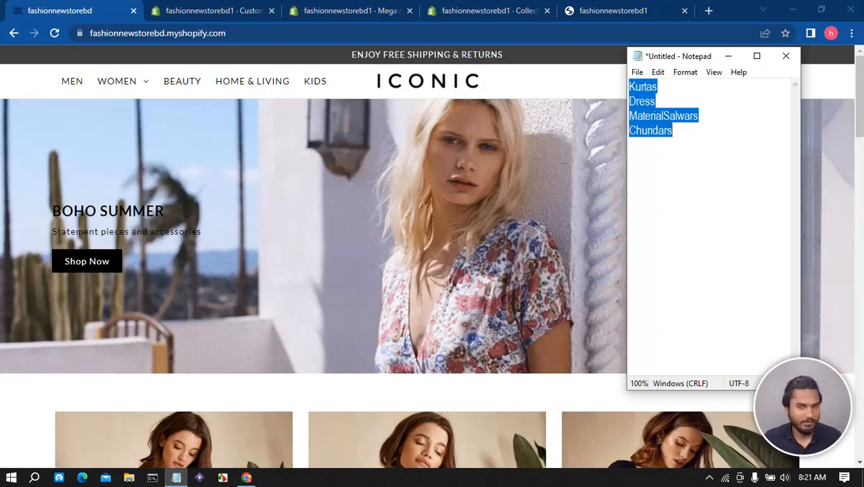
pyautogui.hotkey('ctrl', 'v')
pyautogui.hotkey('ctrl', 'Home')
pyautogui.hotkey('shift', 'End')
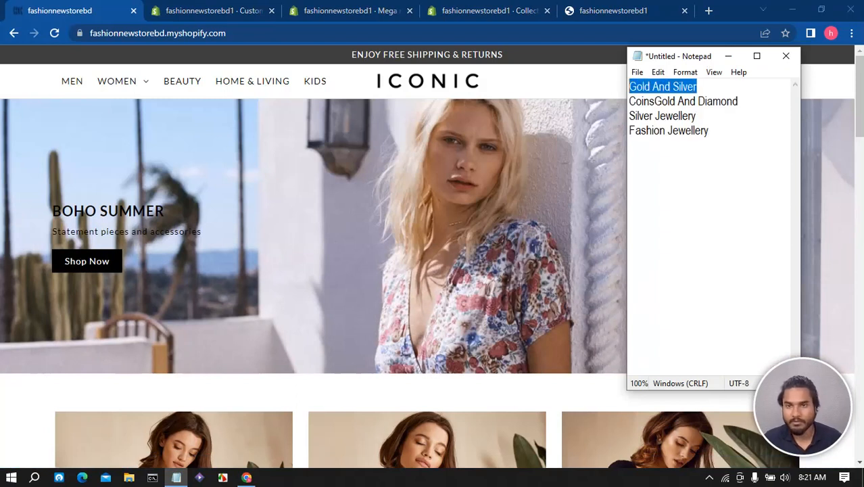
pyautogui.rightClick(645, 88)
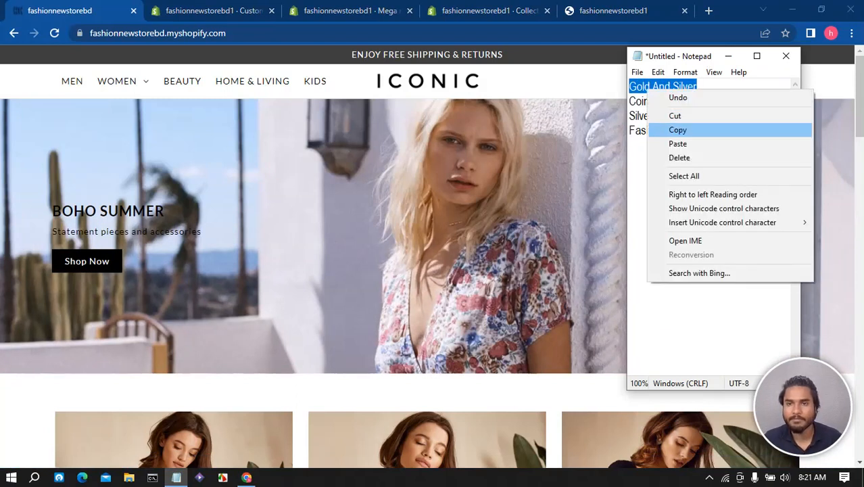
pyautogui.click(676, 129)
pyautogui.click(213, 10)
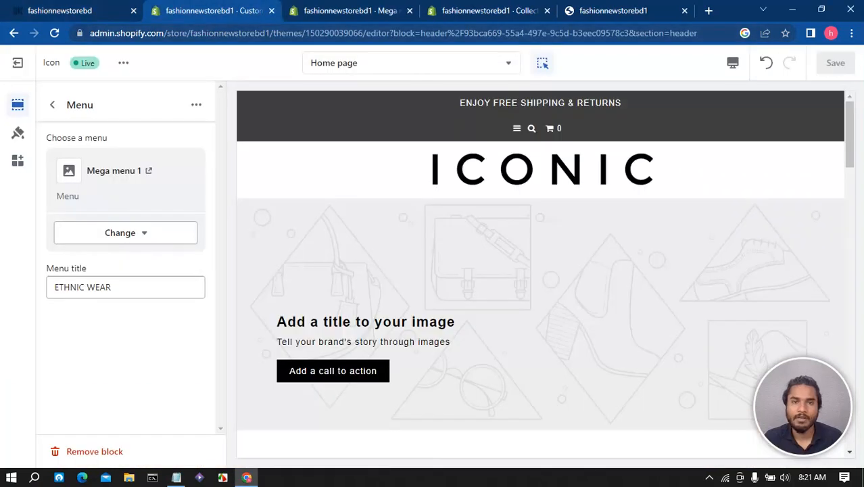
pyautogui.click(349, 10)
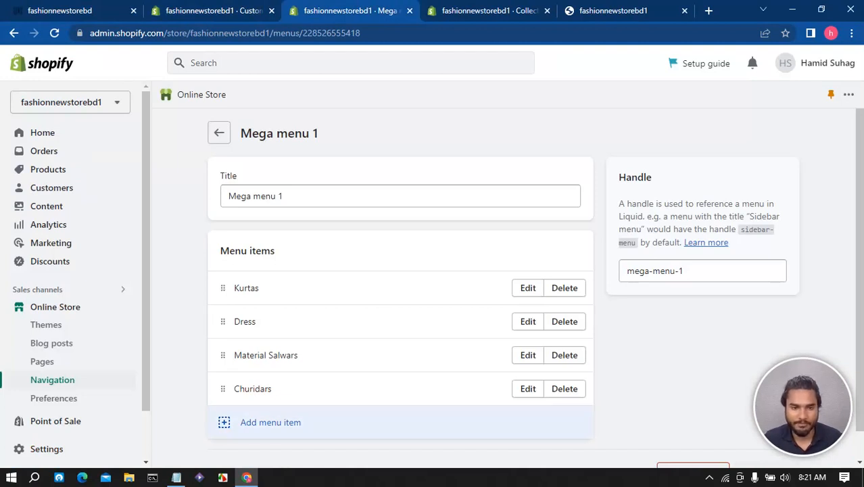
pyautogui.click(271, 422)
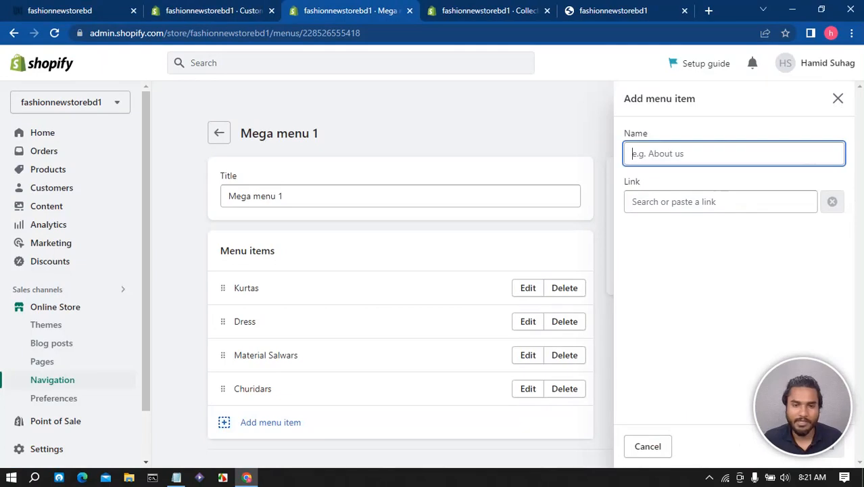
pyautogui.hotkey('ctrl', 'v')
pyautogui.press('Tab')
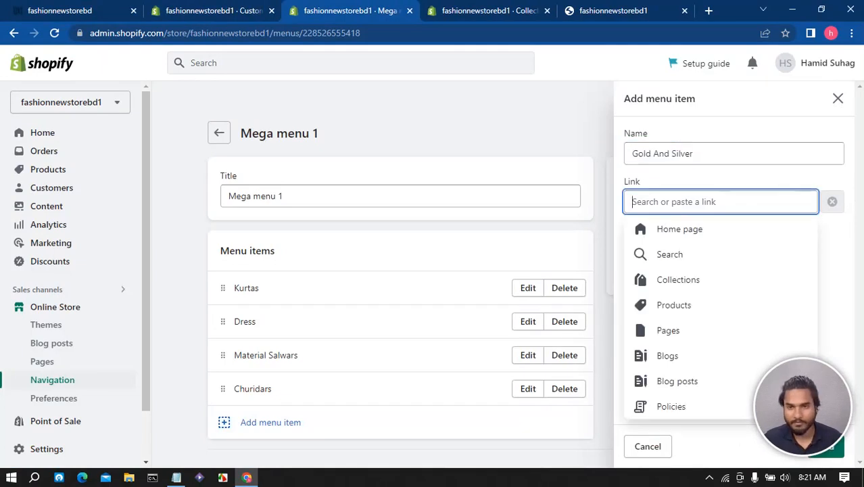
pyautogui.write('#')
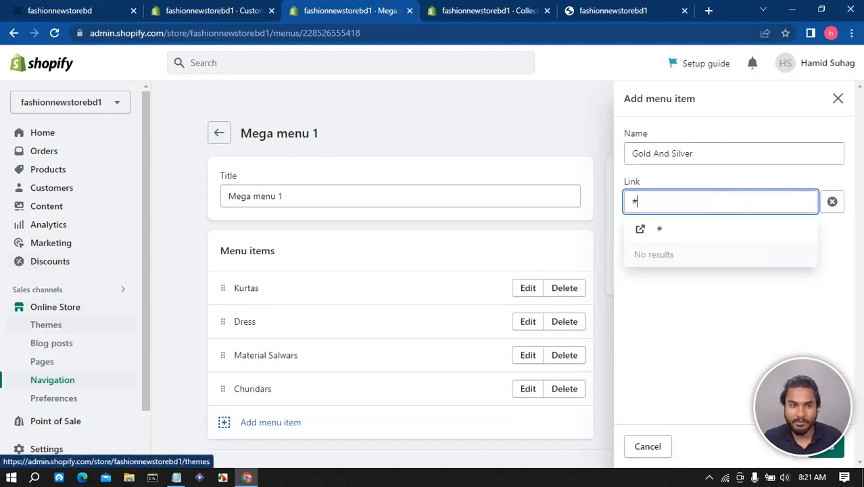
# - Create and save a new navigation menu titled Mega menu 2
pyautogui.click(52, 380)
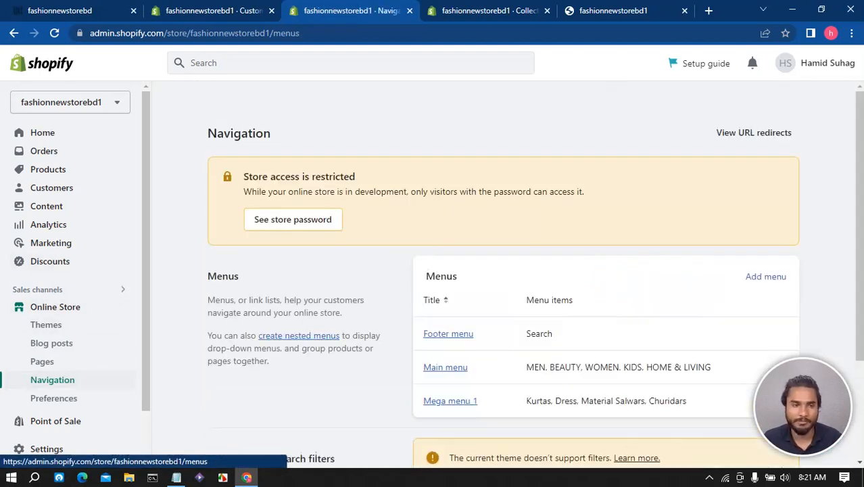
pyautogui.scroll(-3, 473, 271)
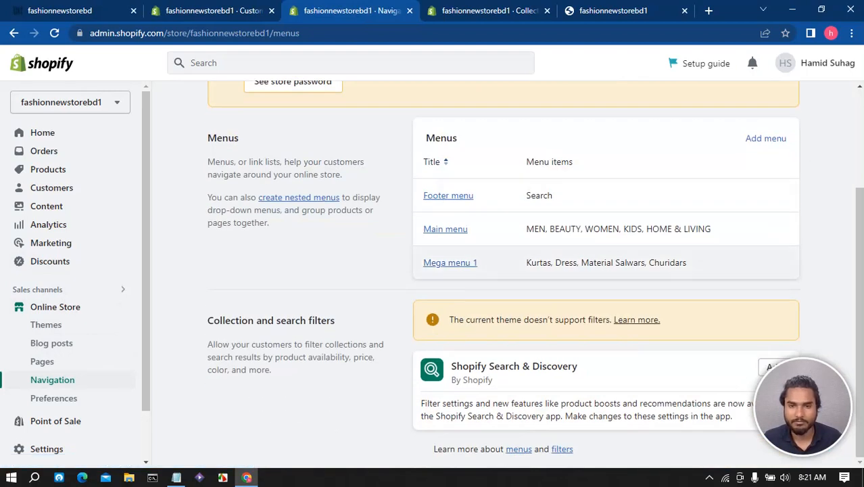
pyautogui.click(765, 138)
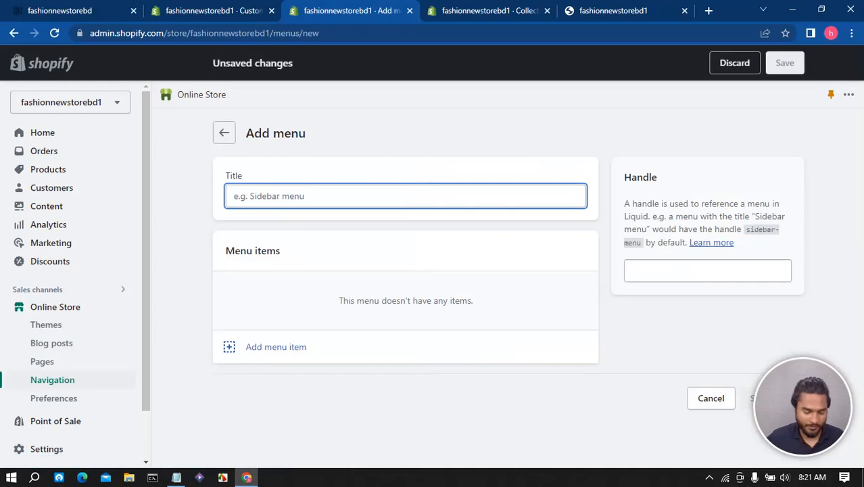
pyautogui.write('Meg')
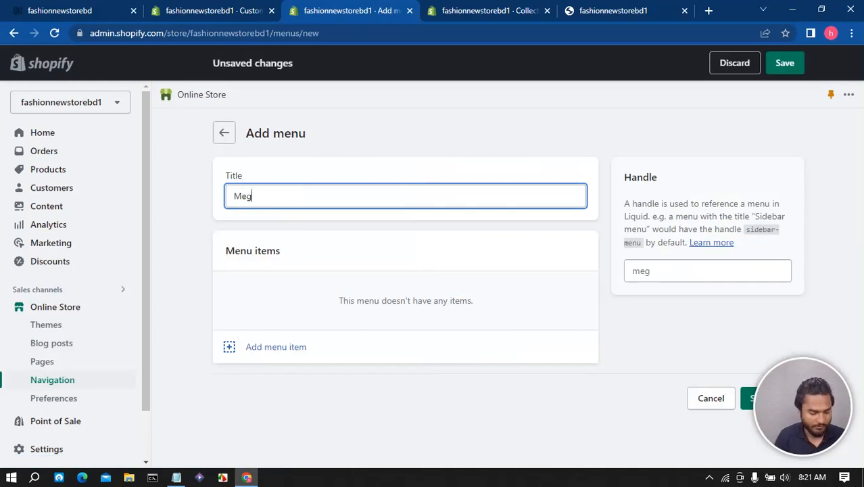
pyautogui.write('a menu ')
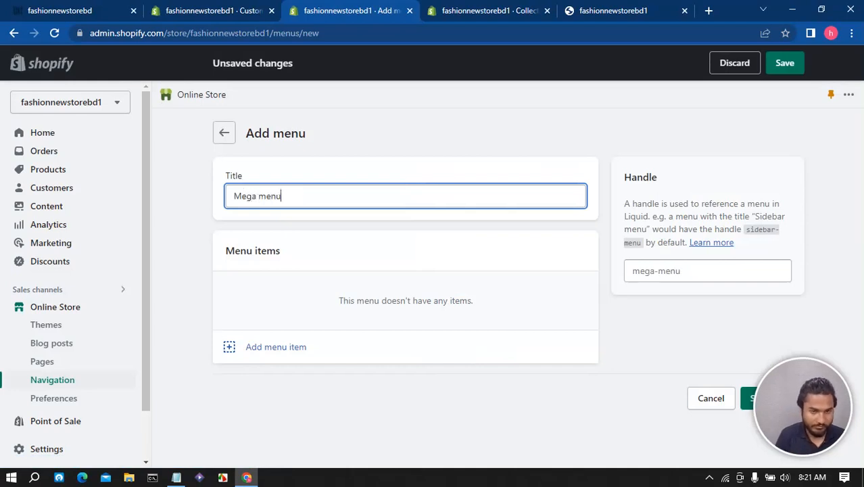
pyautogui.write('2')
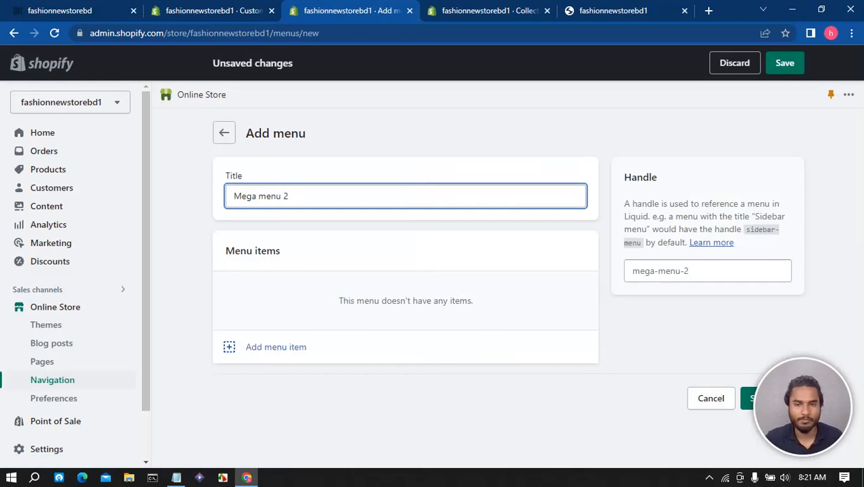
pyautogui.click(773, 398)
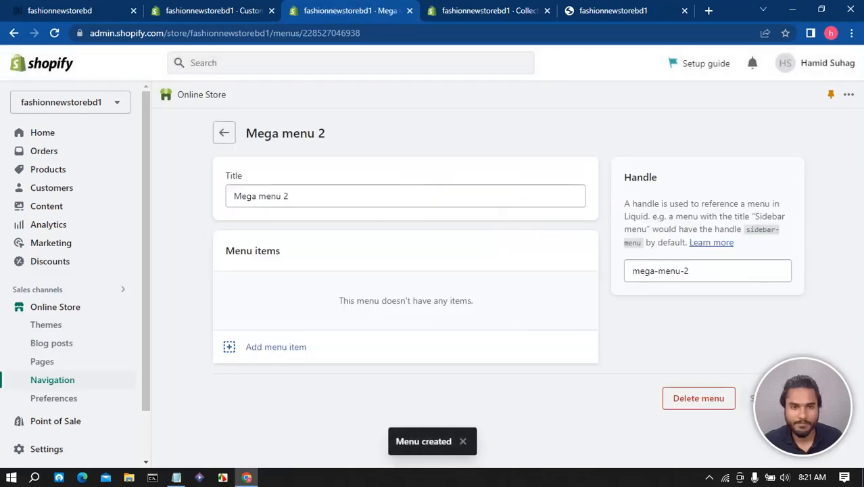
# - Add a Gold And Silver item linked to # to Mega menu 2
pyautogui.click(276, 346)
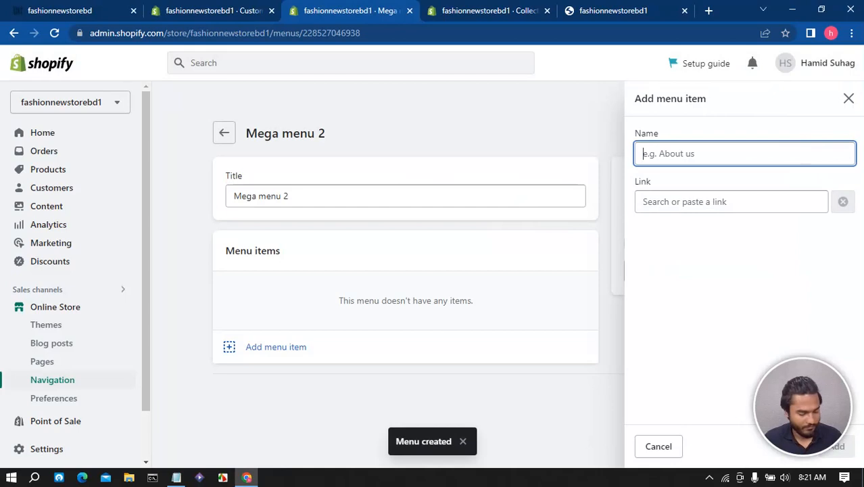
pyautogui.write('Gold And Silver')
pyautogui.click(731, 201)
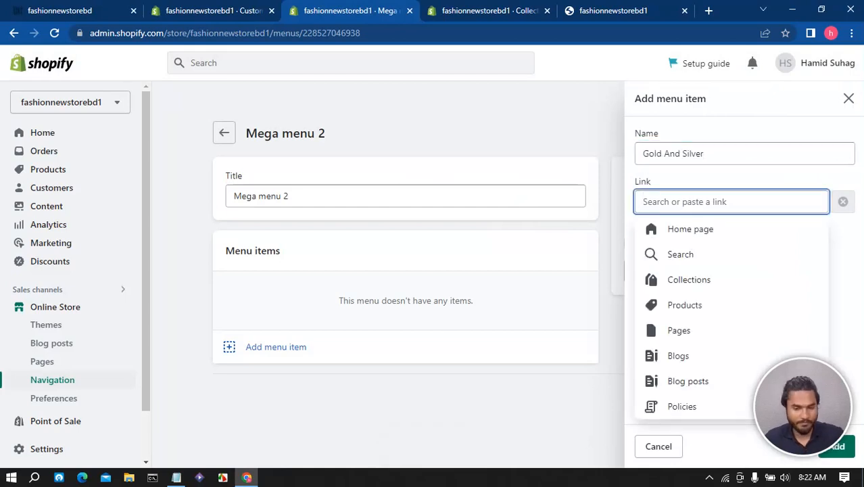
pyautogui.write('#')
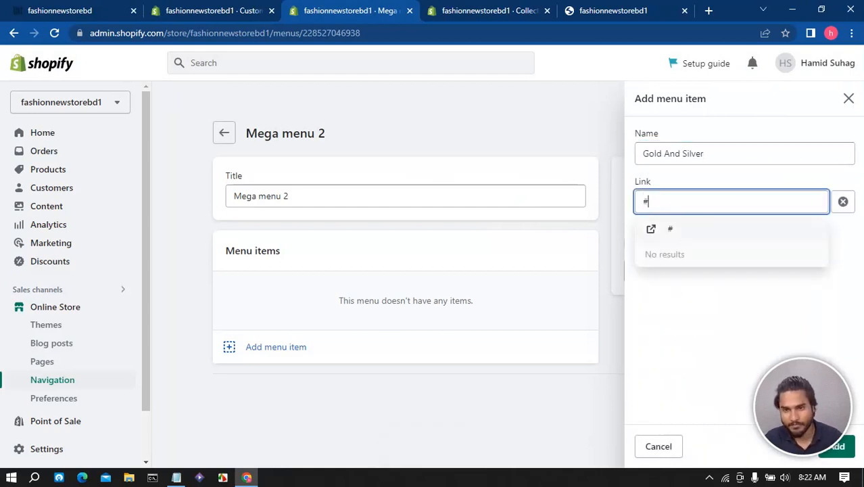
pyautogui.press('Return')
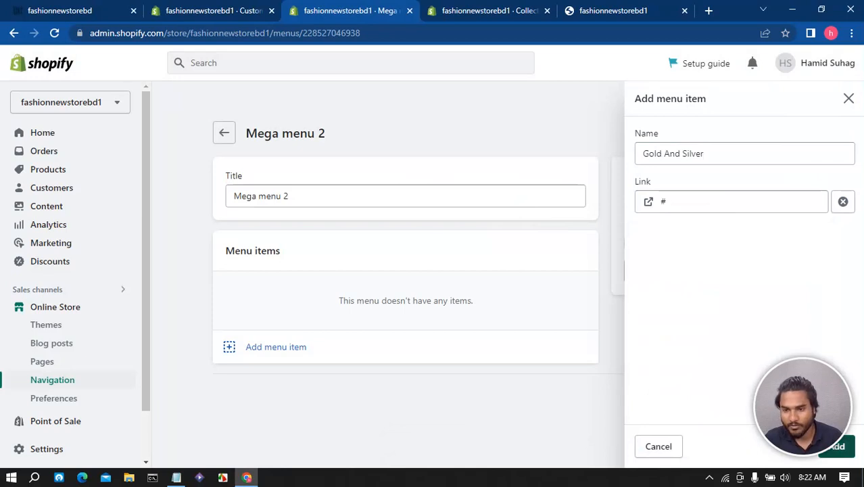
pyautogui.click(845, 446)
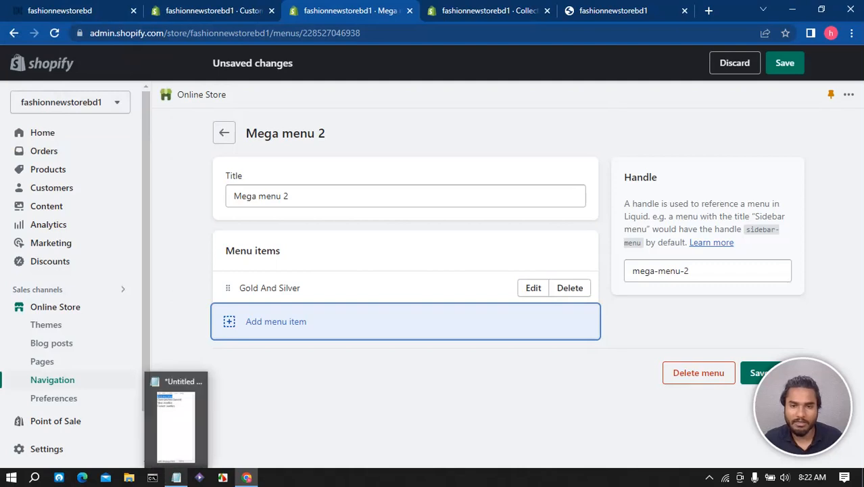
# - Copy the CoinsGold And Diamond line from Notepad and add it as a menu item linked to #
pyautogui.click(175, 477)
pyautogui.moveTo(740, 102); pyautogui.dragTo(629, 102)
pyautogui.rightClick(698, 101)
pyautogui.click(729, 135)
pyautogui.click(275, 321)
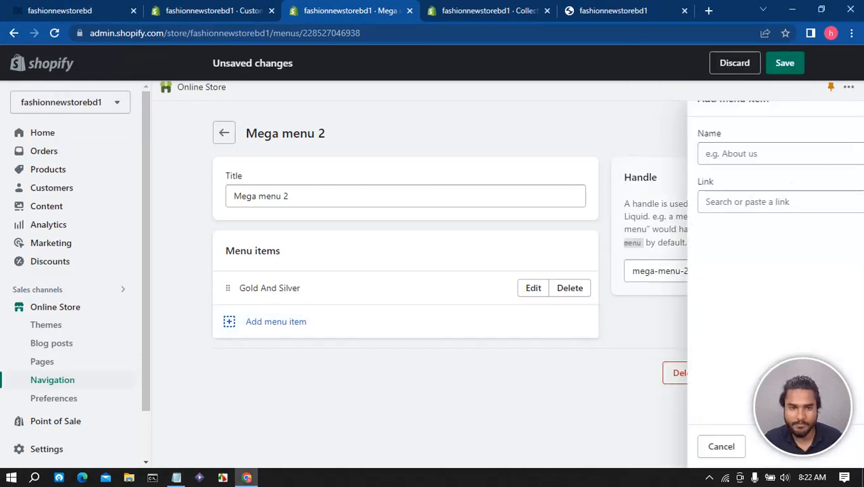
pyautogui.hotkey('ctrl', 'v')
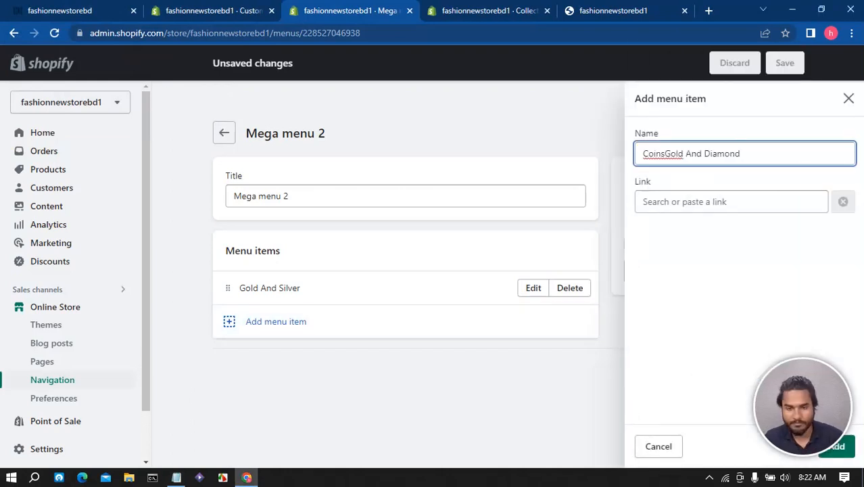
pyautogui.press('Tab')
pyautogui.write('#')
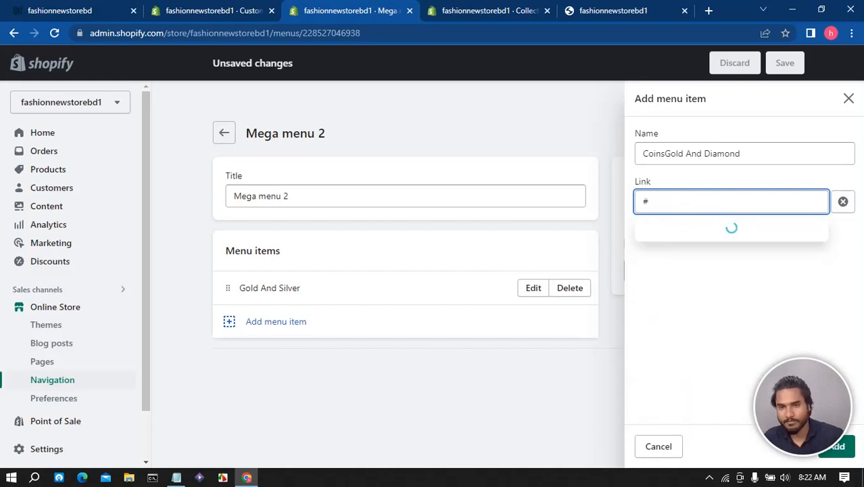
pyautogui.press('Return')
pyautogui.click(839, 446)
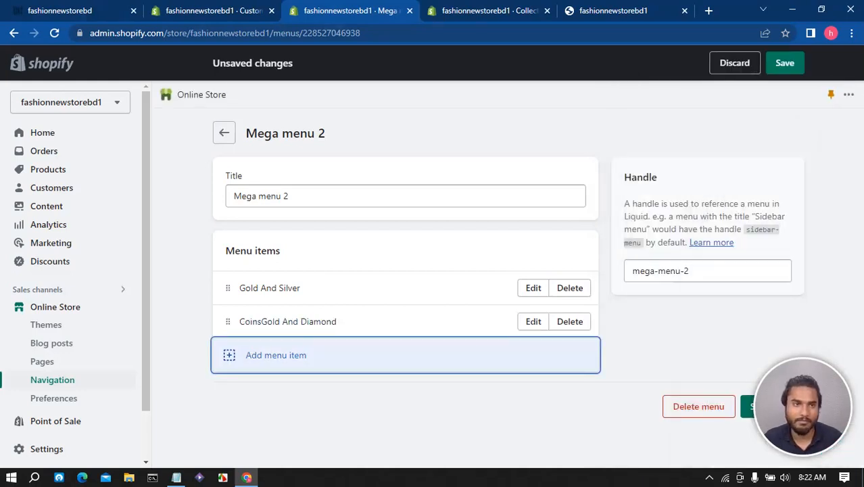
# - Copy the Silver Jewellery line from Notepad and add it as a menu item linked to #
pyautogui.click(176, 478)
pyautogui.moveTo(701, 116); pyautogui.dragTo(628, 116)
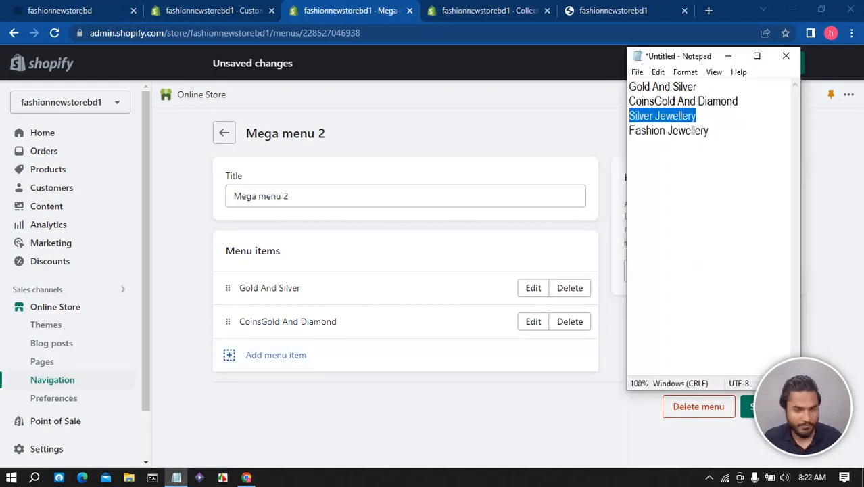
pyautogui.click(276, 355)
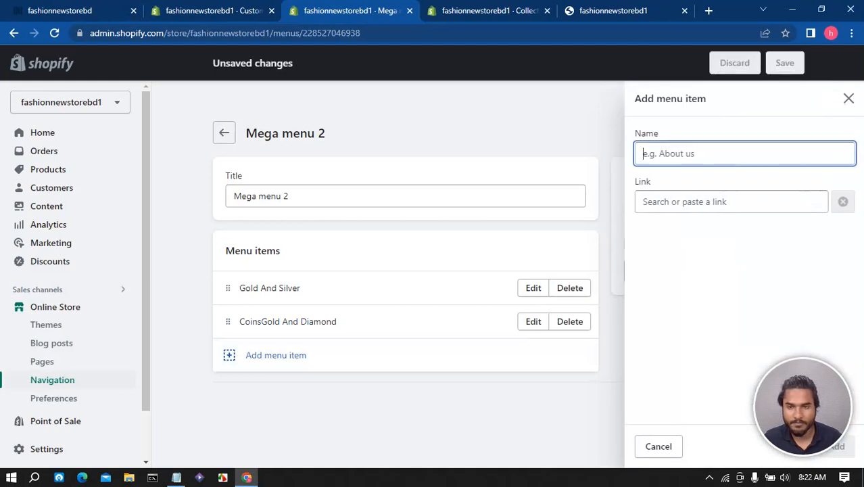
pyautogui.hotkey('ctrl', 'v')
pyautogui.press('Tab')
pyautogui.write('#')
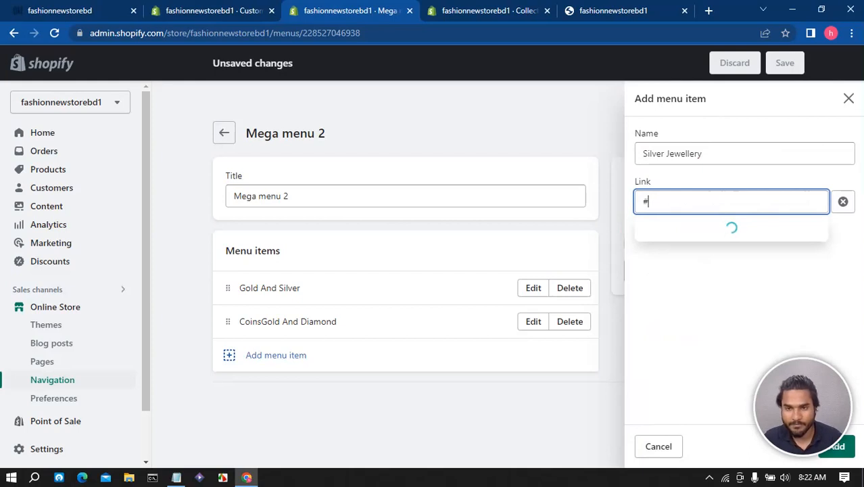
pyautogui.press('Return')
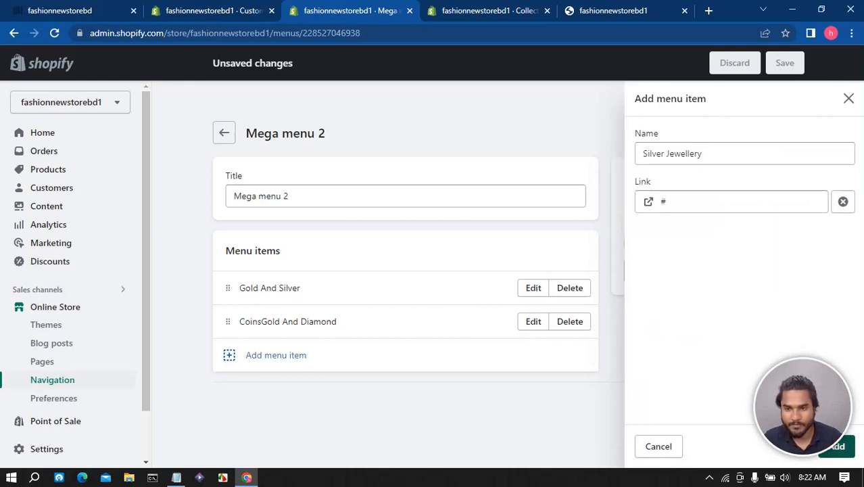
pyautogui.click(845, 446)
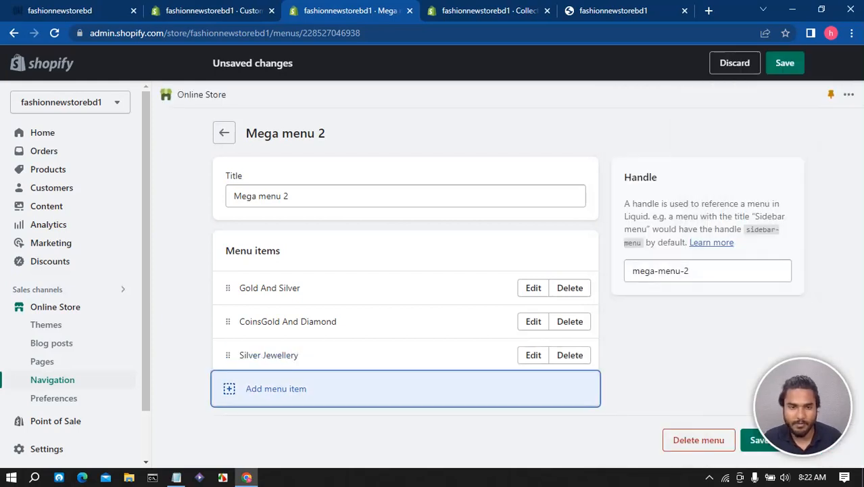
# - Copy the Fashion Jewellery line from Notepad, add it as a menu item linked to #, and save the menu
pyautogui.hotkey('alt', 'Tab')
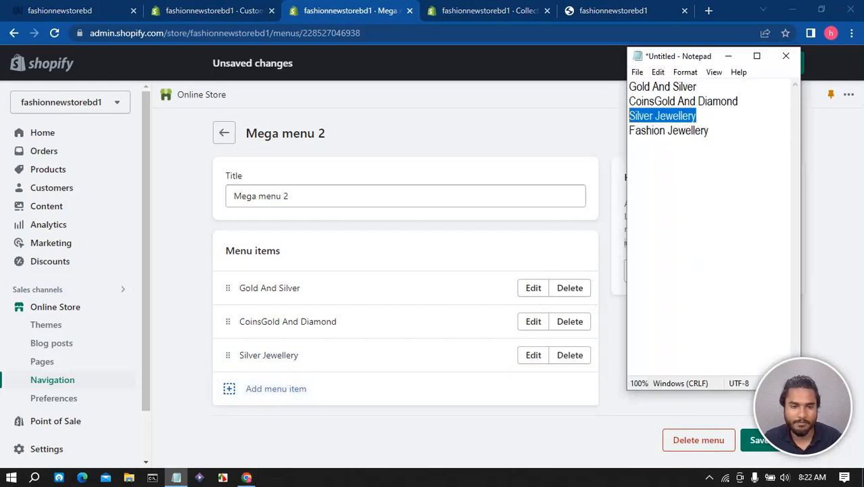
pyautogui.moveTo(710, 131); pyautogui.dragTo(629, 131)
pyautogui.hotkey('ctrl', 'c')
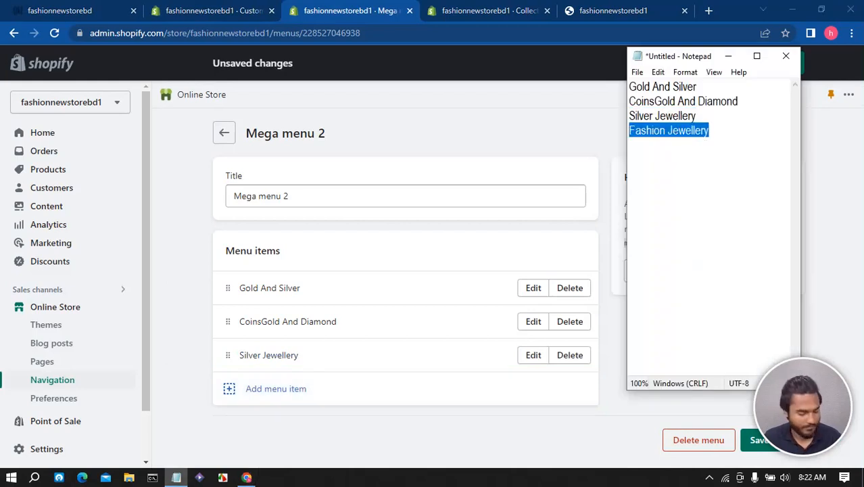
pyautogui.click(275, 388)
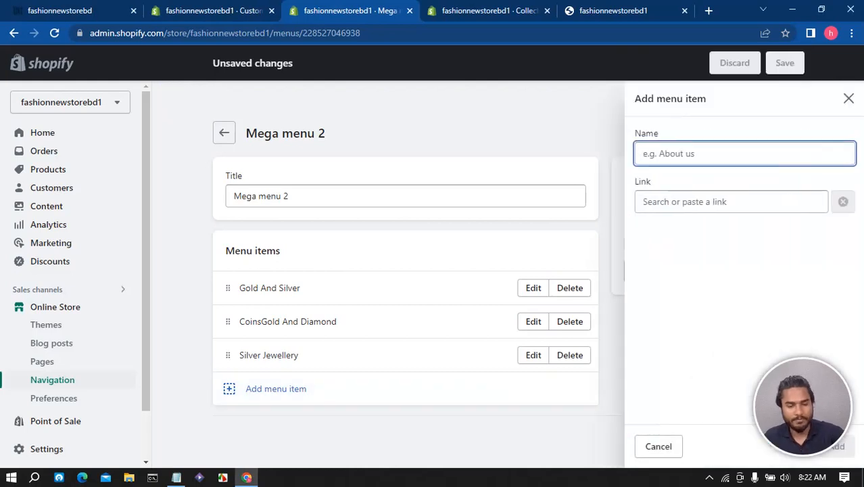
pyautogui.hotkey('ctrl', 'v')
pyautogui.press('Tab')
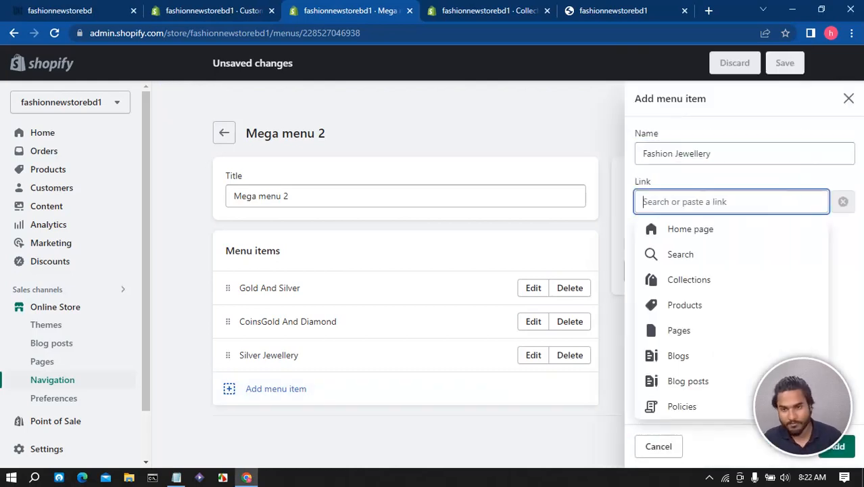
pyautogui.write('#')
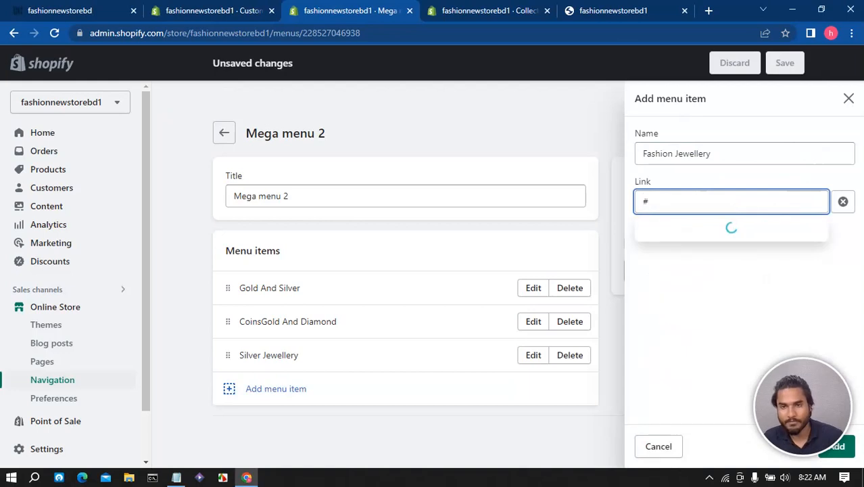
pyautogui.press('Return')
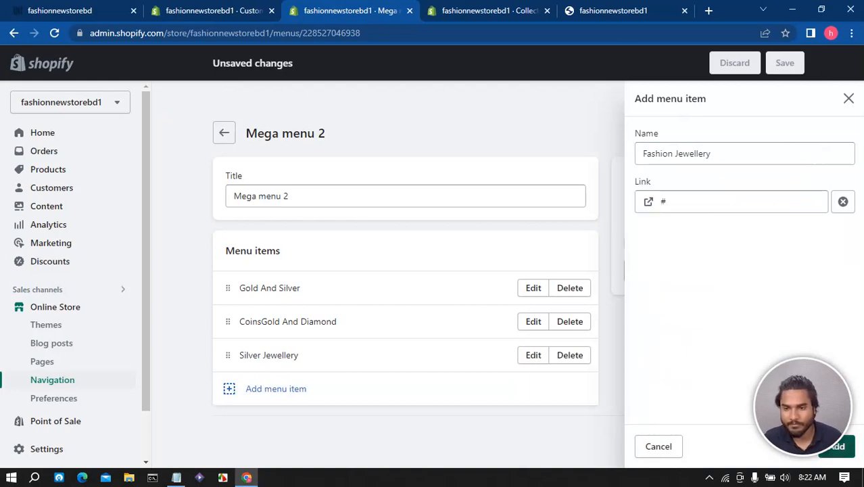
pyautogui.click(846, 446)
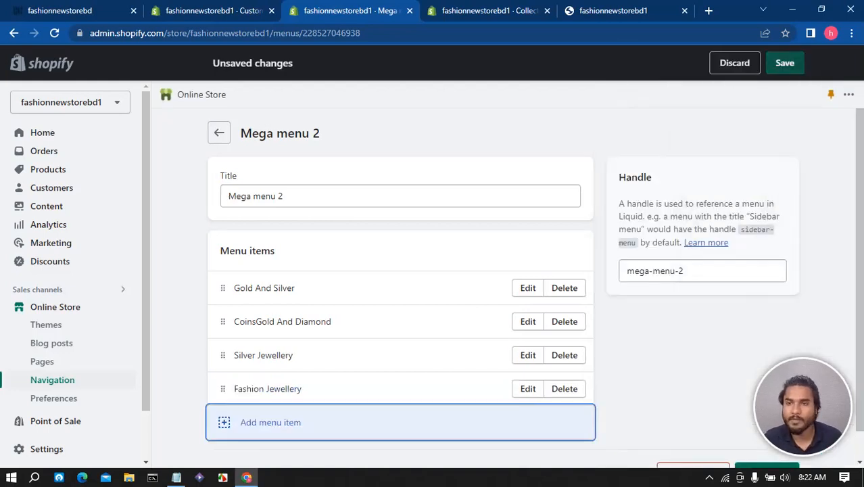
pyautogui.click(785, 63)
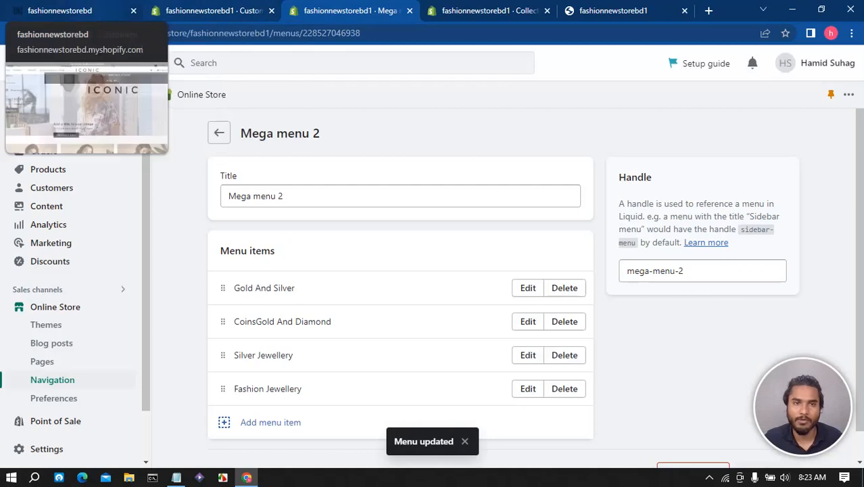
# - In the theme editor, add a second menu block to the header and assign Mega menu 2 to it
pyautogui.click(74, 11)
pyautogui.click(211, 11)
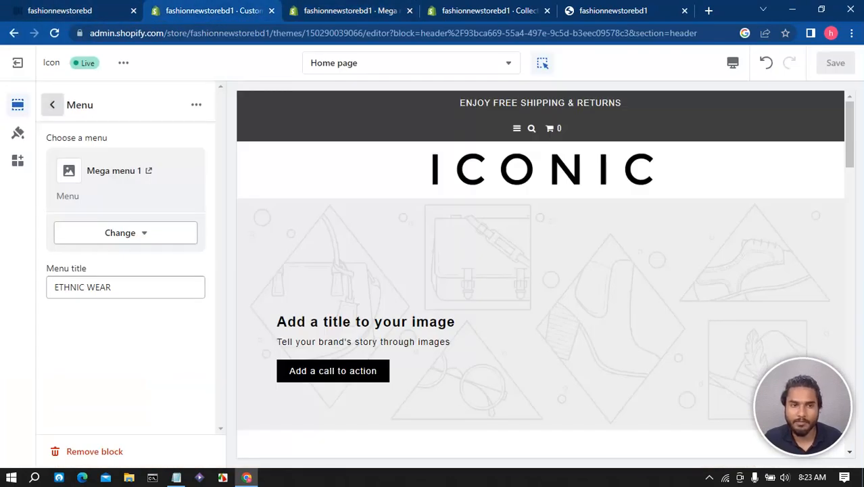
pyautogui.click(52, 105)
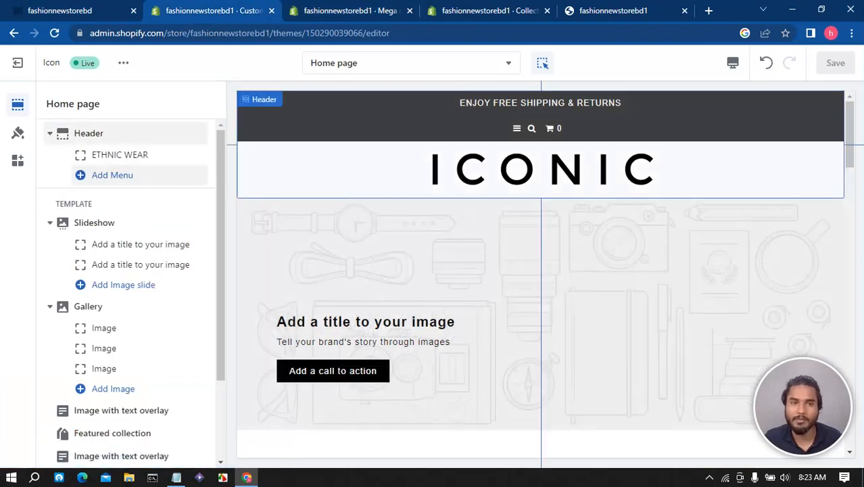
pyautogui.click(112, 175)
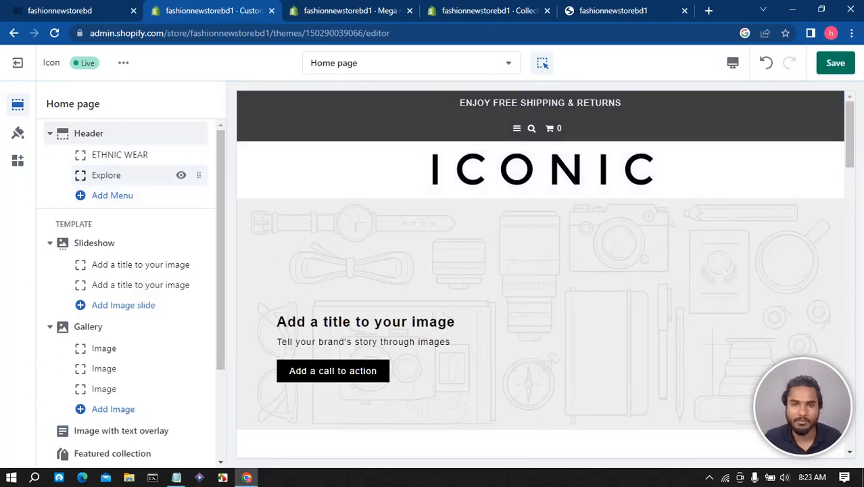
pyautogui.click(112, 175)
pyautogui.click(125, 158)
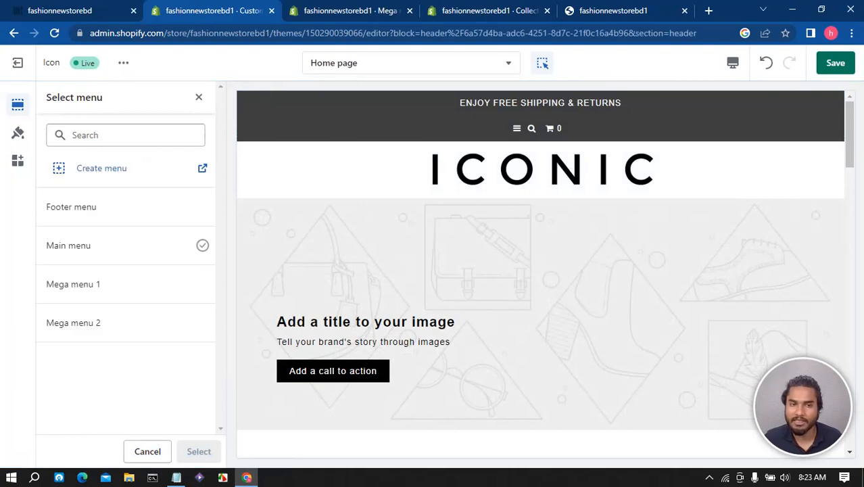
pyautogui.click(125, 323)
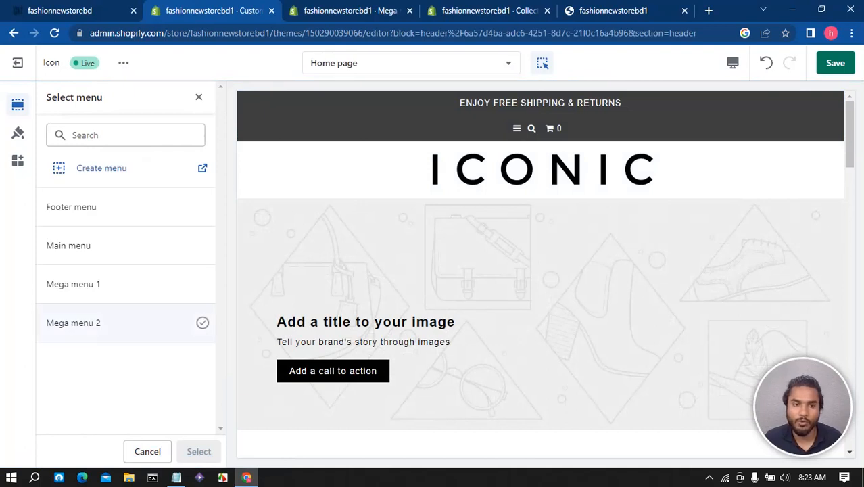
pyautogui.click(198, 451)
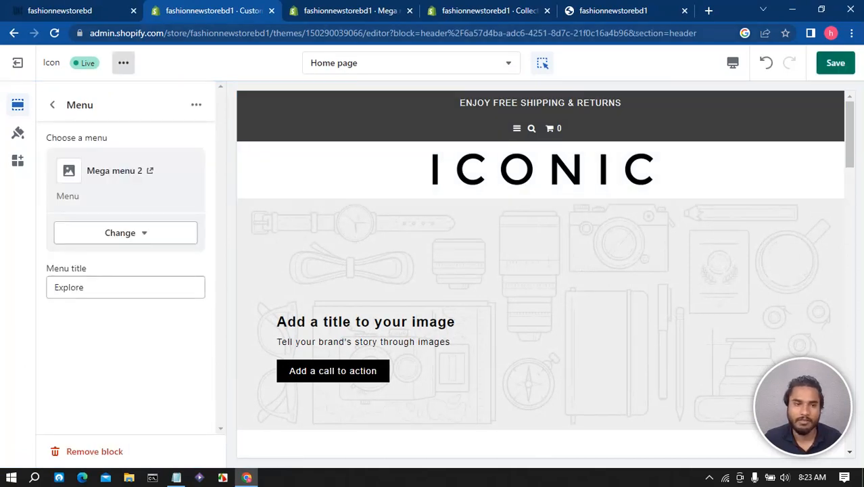
# - Copy the JEWELLERY heading from the reference store's dropdown, set it as the new menu block's title, and save
pyautogui.click(96, 10)
pyautogui.moveTo(122, 81)
pyautogui.click(479, 193)
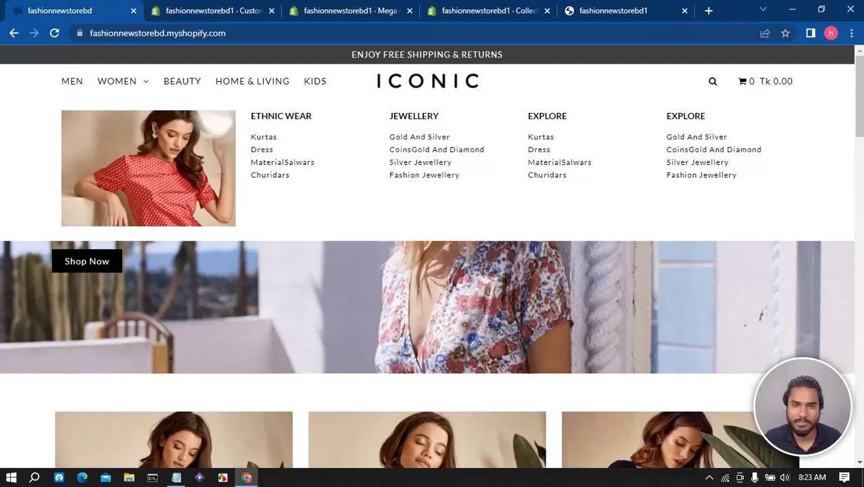
pyautogui.moveTo(393, 116); pyautogui.dragTo(439, 116)
pyautogui.hotkey('ctrl', 'c')
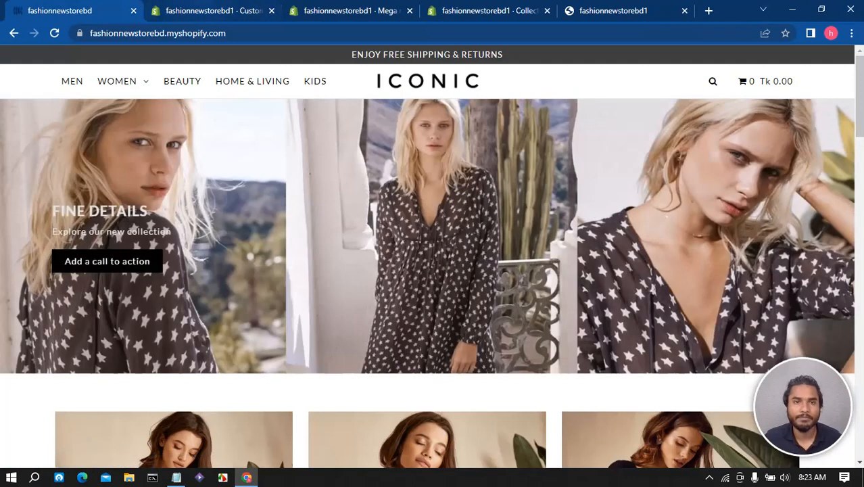
pyautogui.click(198, 11)
pyautogui.moveTo(92, 287); pyautogui.dragTo(53, 287)
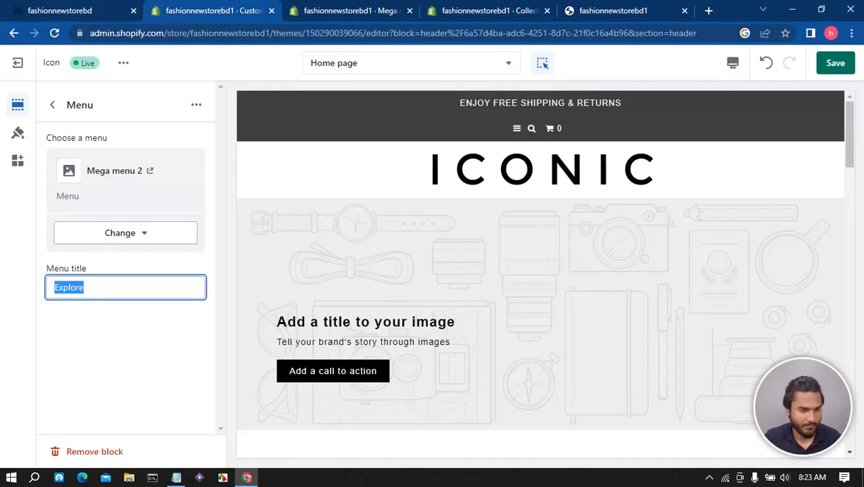
pyautogui.hotkey('ctrl', 'v')
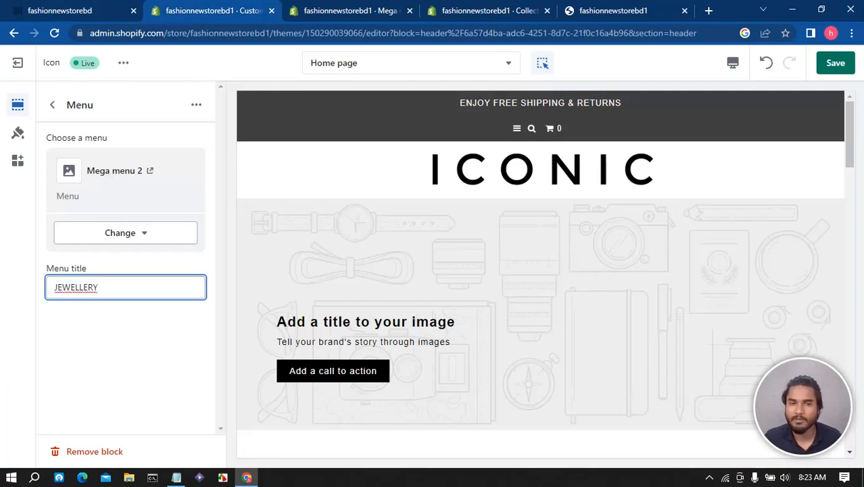
pyautogui.click(835, 63)
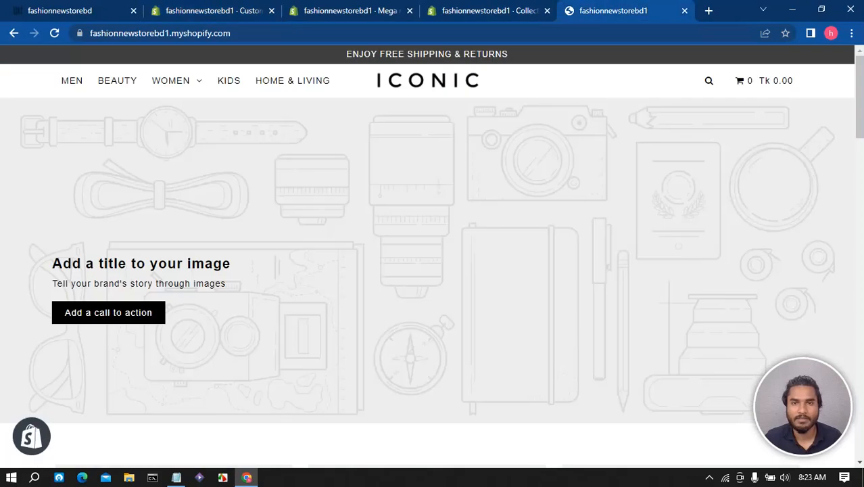
# - Reload the live storefront to compare its WOMEN dropdown with the reference store
pyautogui.click(613, 11)
pyautogui.press('F5')
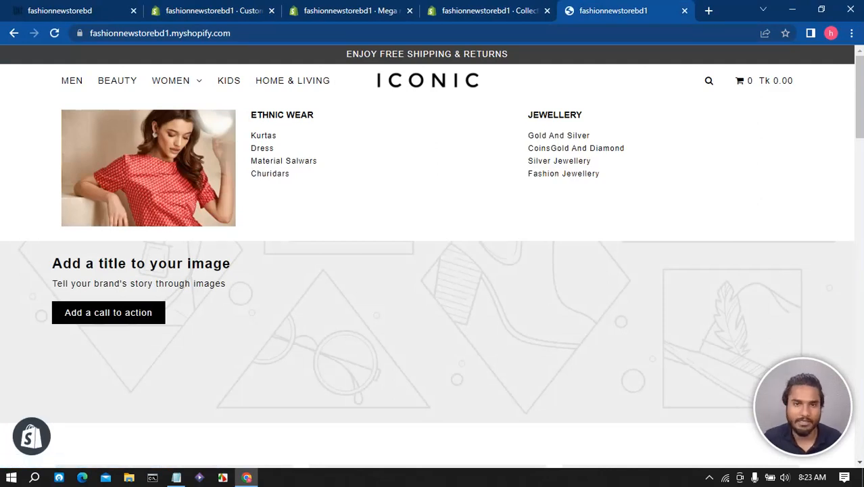
pyautogui.click(61, 11)
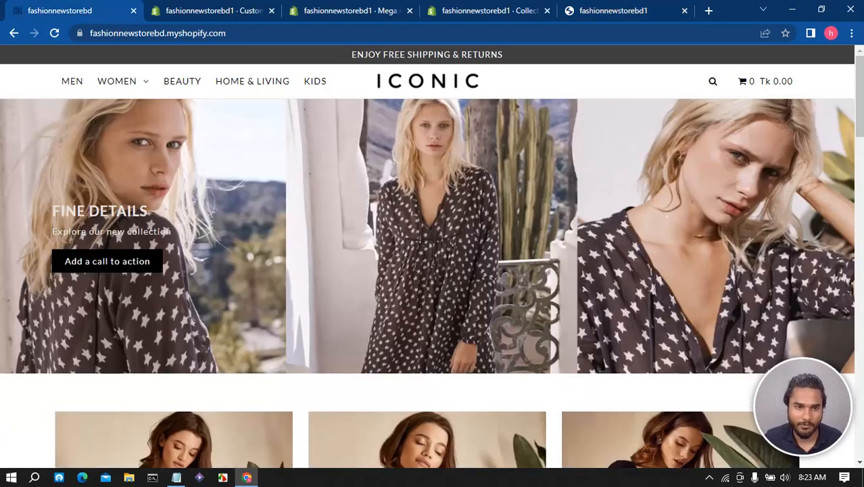
# - In the theme editor, add a third menu block to the header and assign Mega menu 1 to it
pyautogui.click(183, 11)
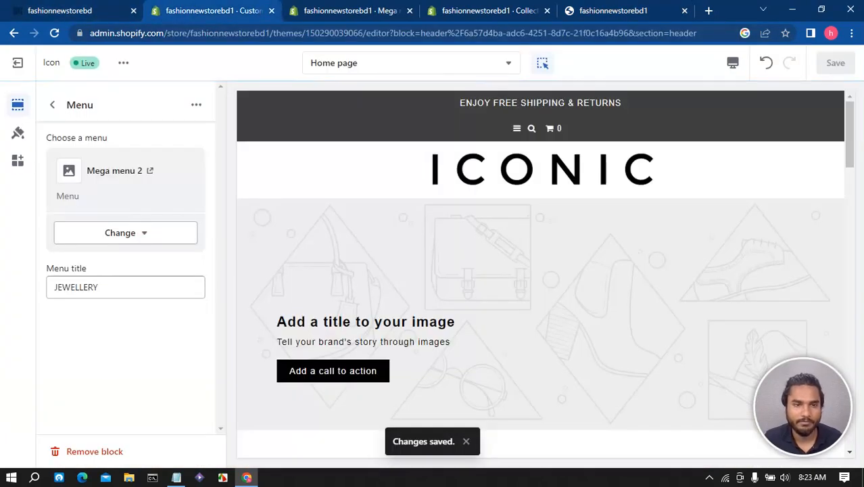
pyautogui.click(52, 104)
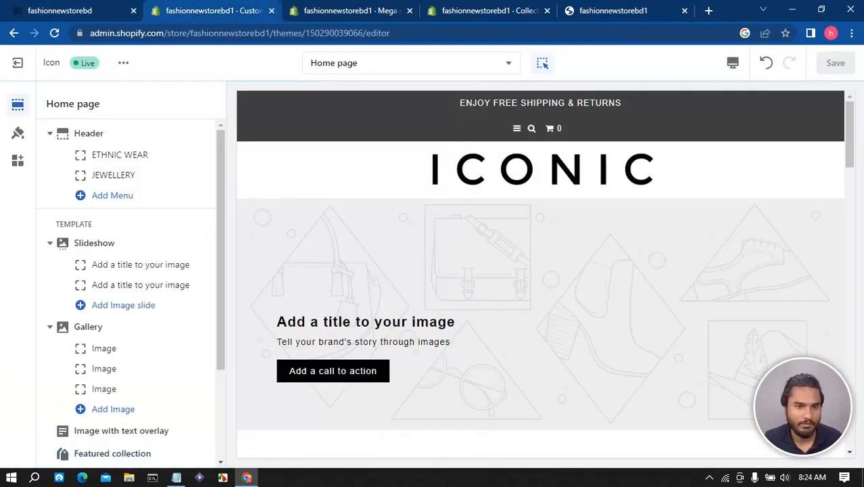
pyautogui.click(112, 195)
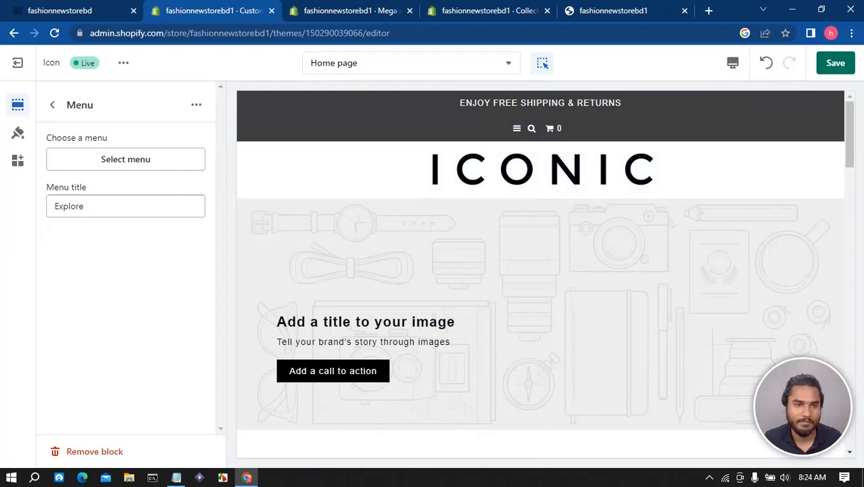
pyautogui.click(125, 159)
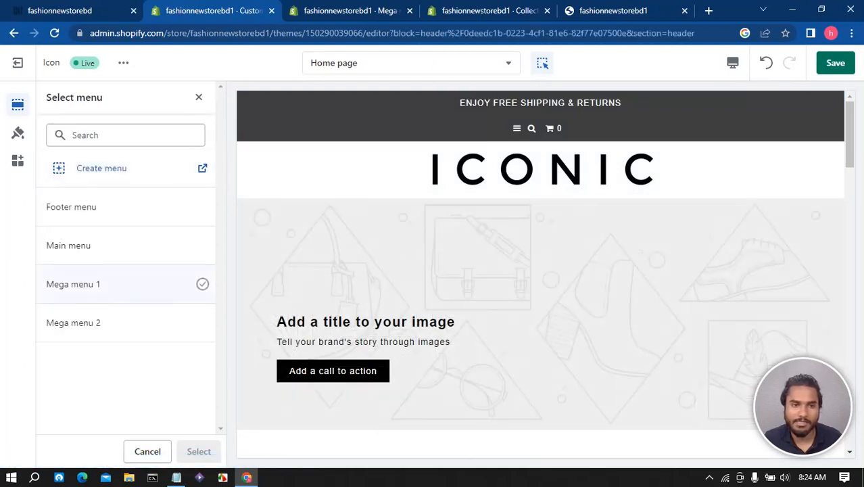
pyautogui.click(126, 284)
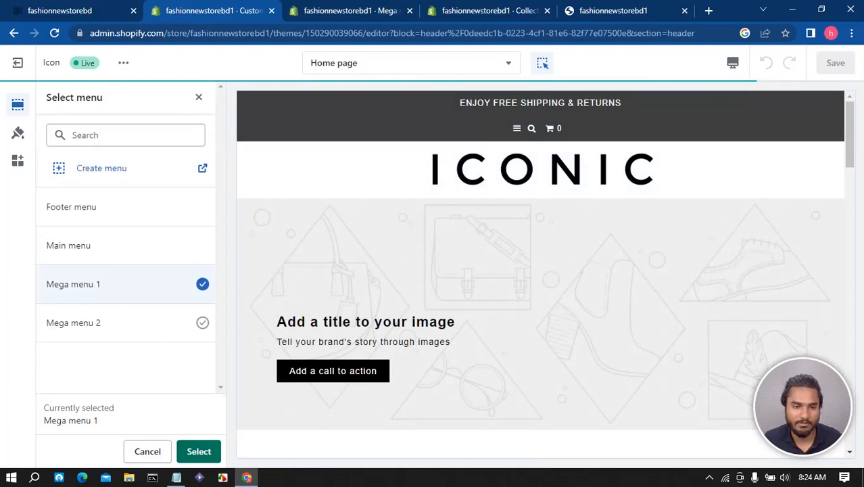
pyautogui.click(199, 451)
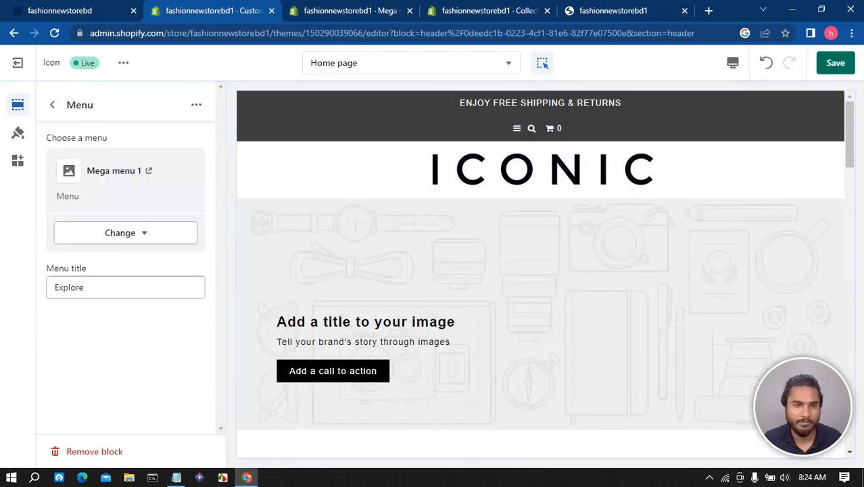
# - Add a fourth menu block to the header, assign Mega menu 2 to it, and save the theme
pyautogui.click(53, 104)
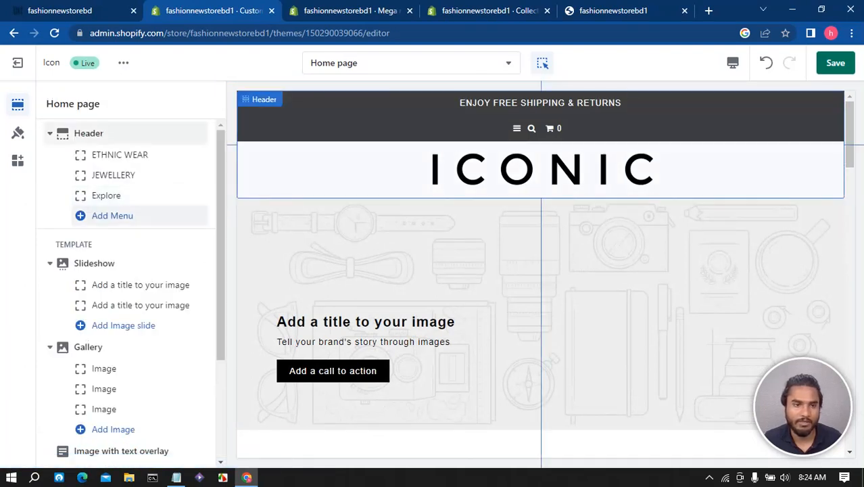
pyautogui.click(112, 215)
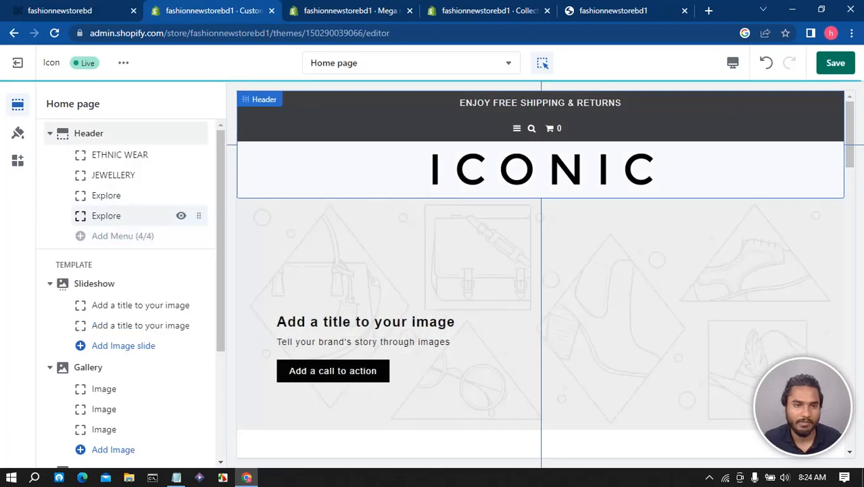
pyautogui.click(113, 216)
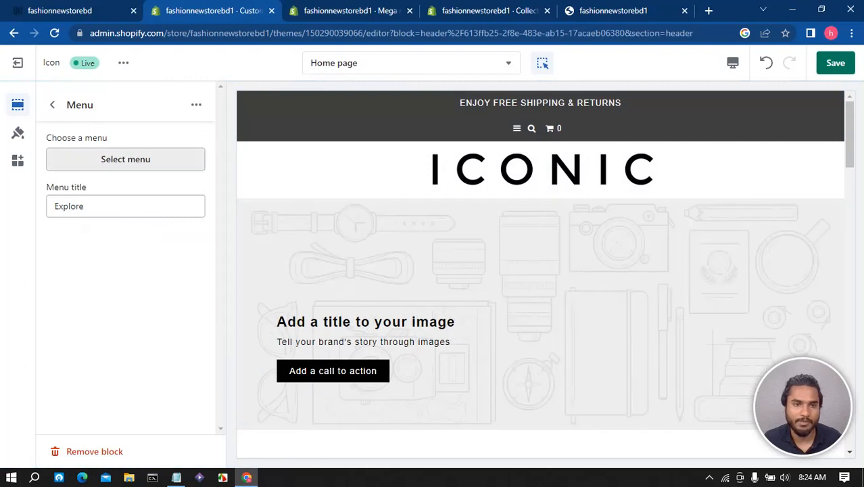
pyautogui.click(125, 159)
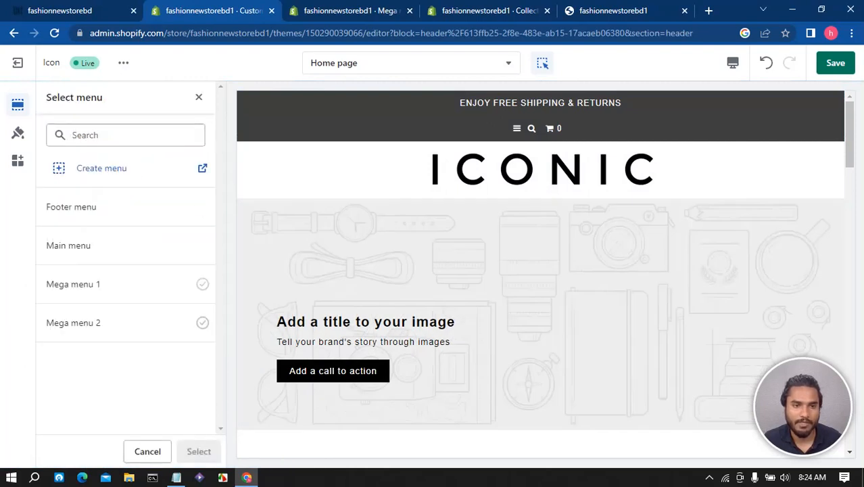
pyautogui.click(122, 322)
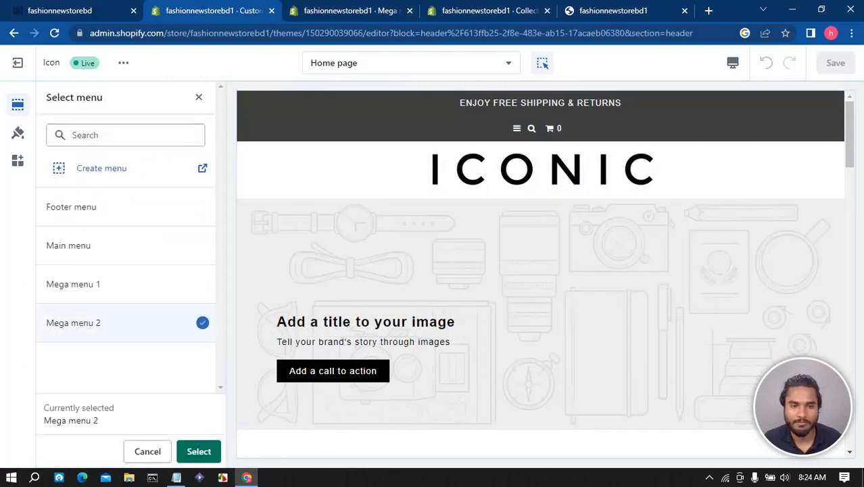
pyautogui.click(199, 451)
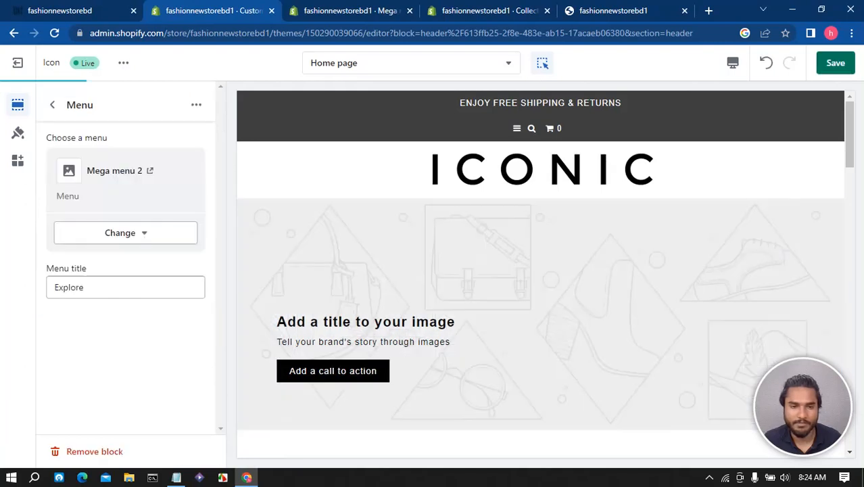
pyautogui.hotkey('ctrl', 's')
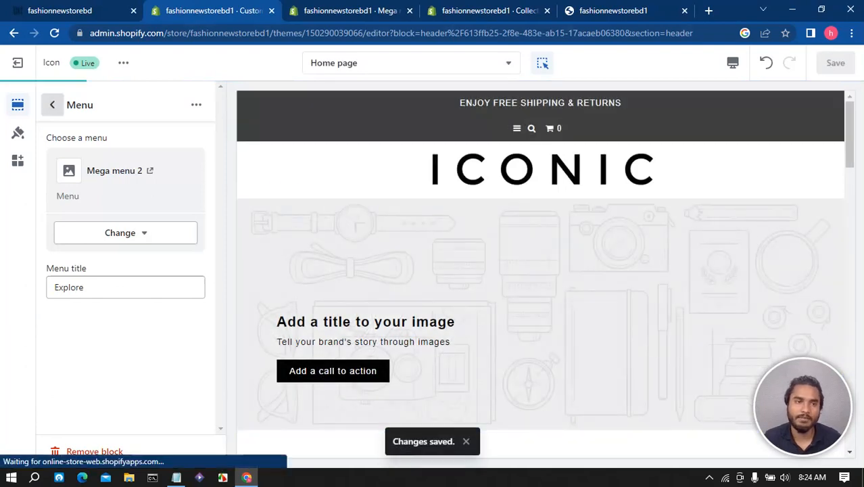
# - Reload the live storefront and open its WOMEN dropdown to review the menu columns
pyautogui.click(52, 104)
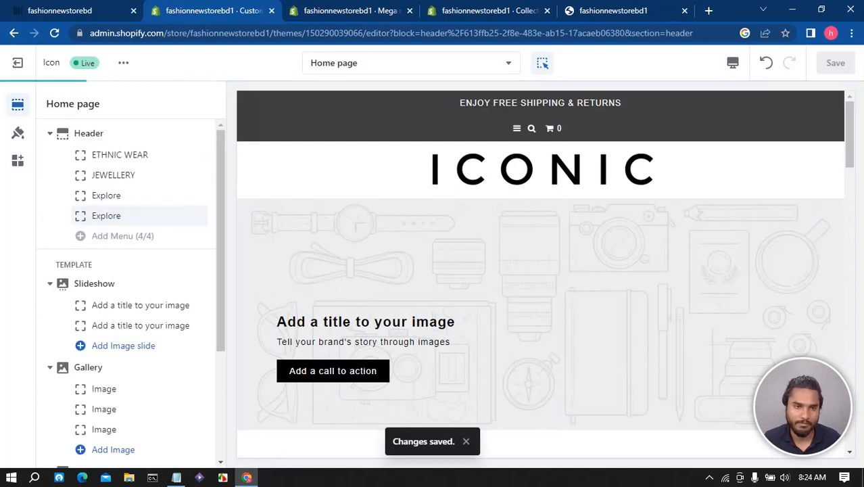
pyautogui.click(94, 10)
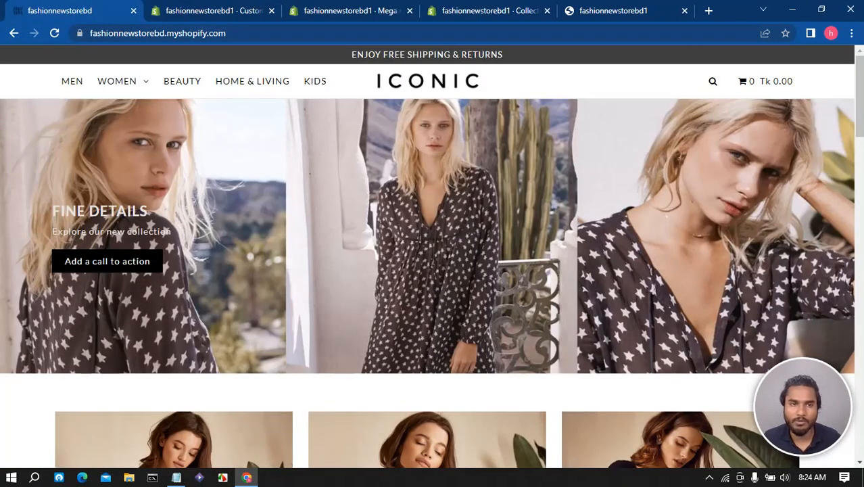
pyautogui.click(350, 10)
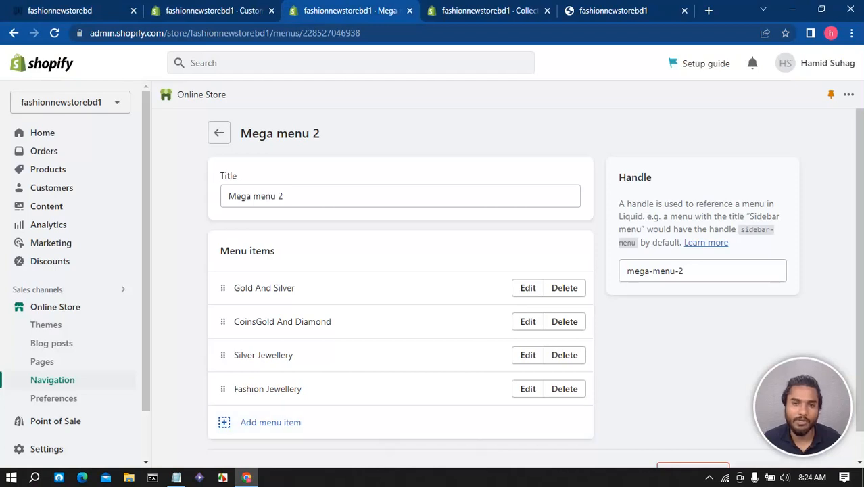
pyautogui.click(217, 10)
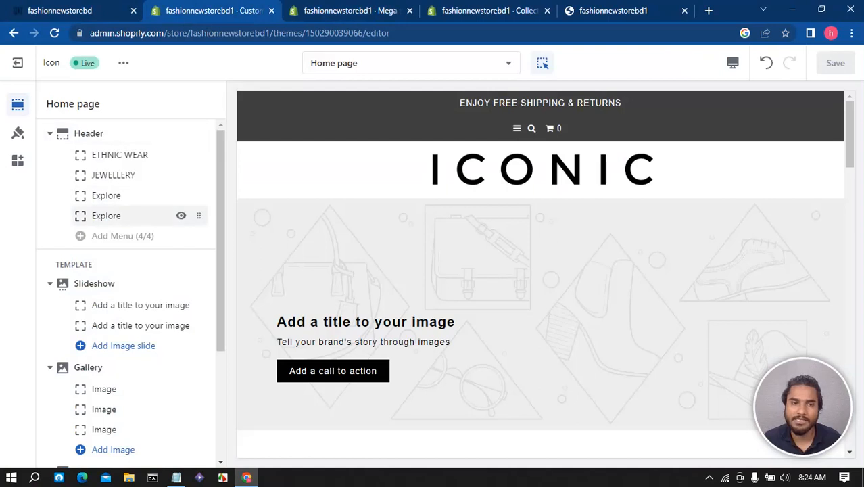
pyautogui.click(613, 11)
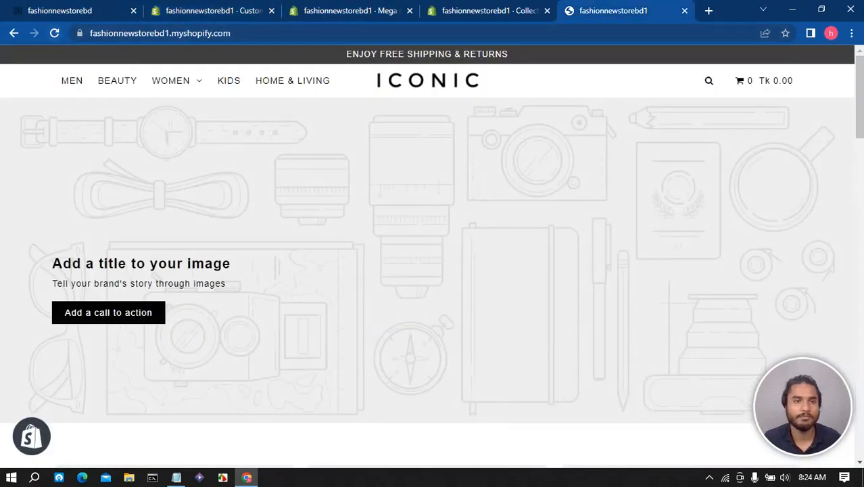
pyautogui.press('F5')
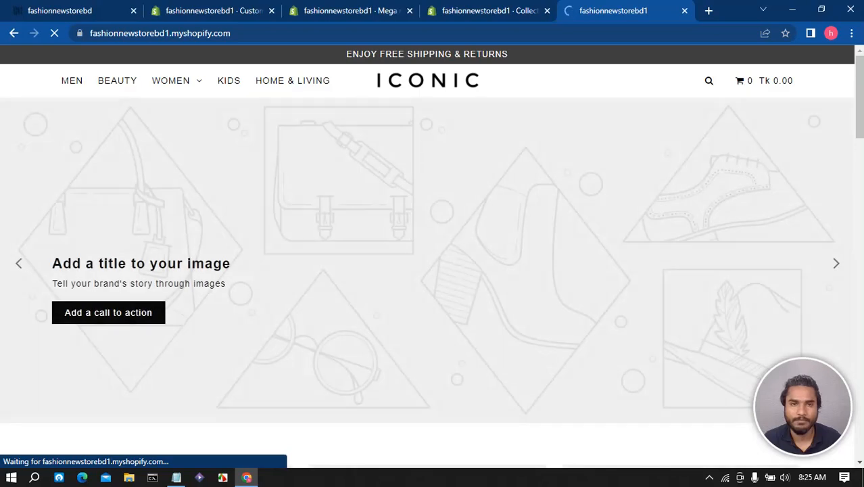
pyautogui.moveTo(170, 80)
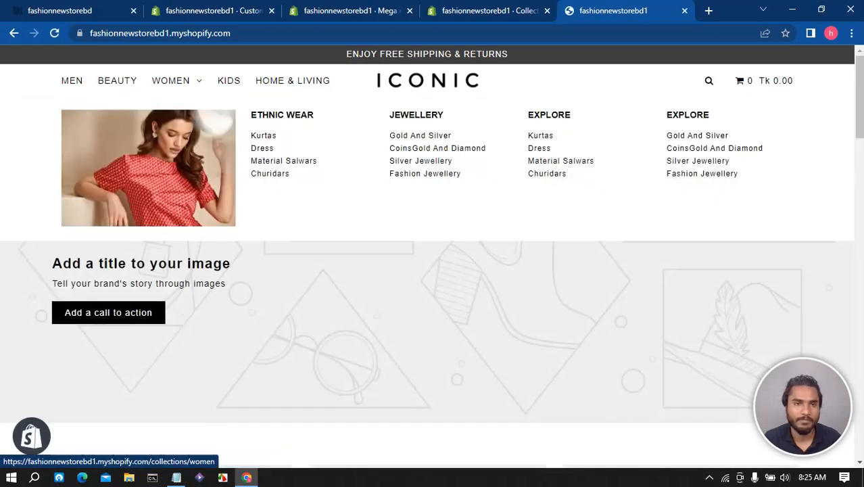